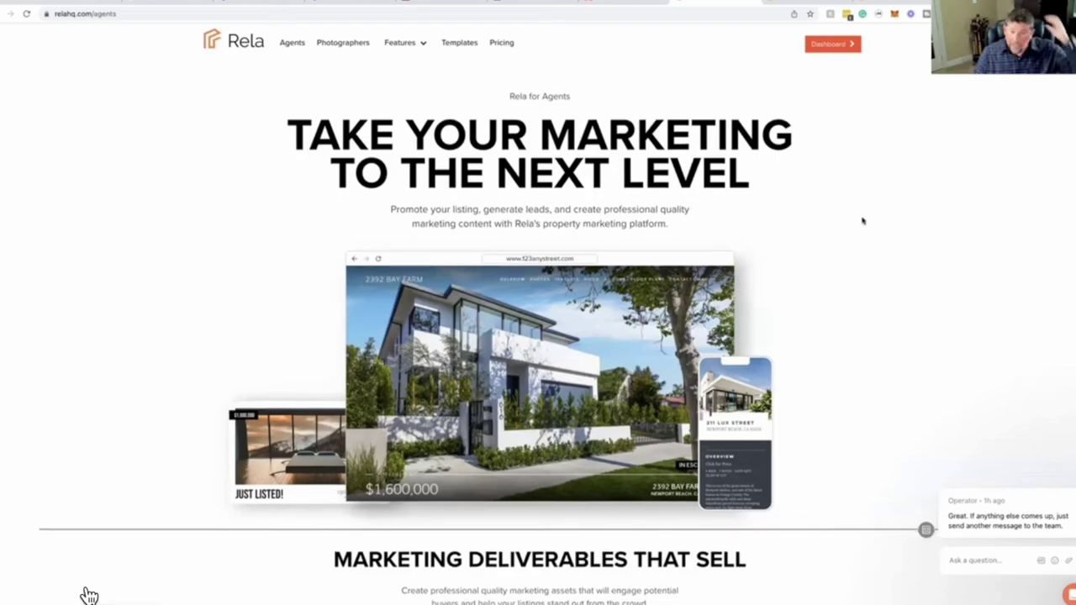
Step: Review the agents page from the marketing deliverables down to the free trial section and footer
{"action": "scroll", "coordinate": [863, 220], "scroll_direction": "down", "scroll_amount": 4}
{"action": "scroll", "coordinate": [862, 221], "scroll_direction": "down", "scroll_amount": 1}
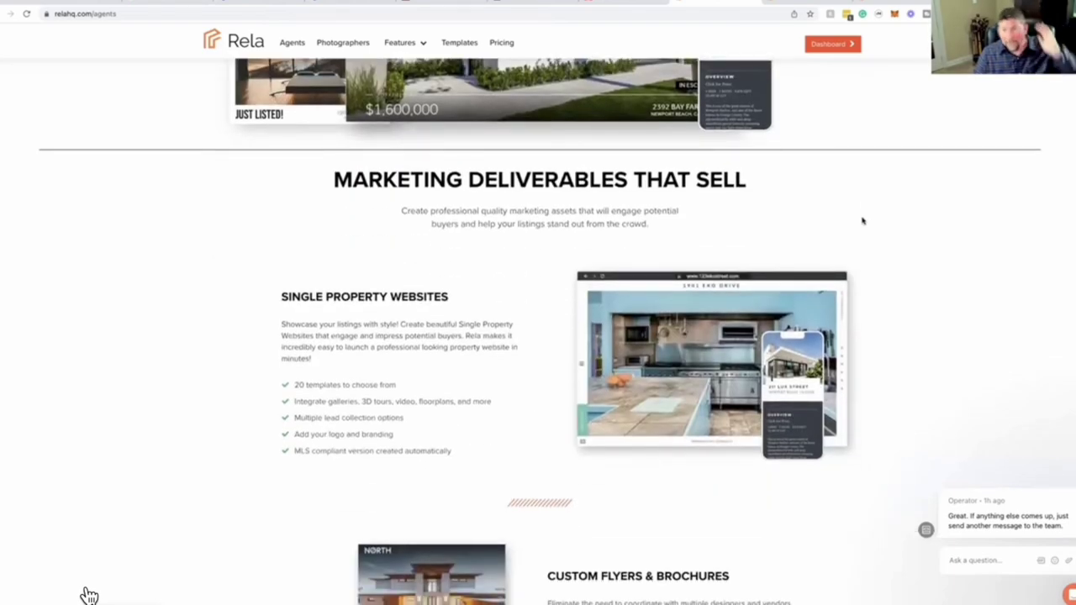
{"action": "scroll", "coordinate": [864, 198], "scroll_direction": "down", "scroll_amount": 15}
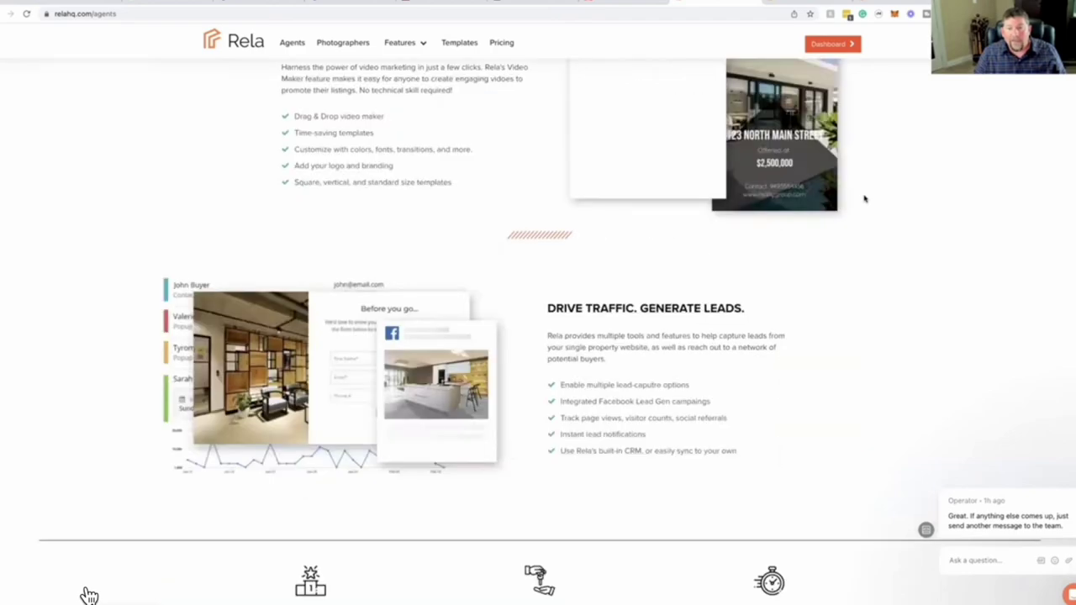
{"action": "scroll", "coordinate": [865, 198], "scroll_direction": "up", "scroll_amount": 3}
{"action": "scroll", "coordinate": [673, 150], "scroll_direction": "down", "scroll_amount": 5}
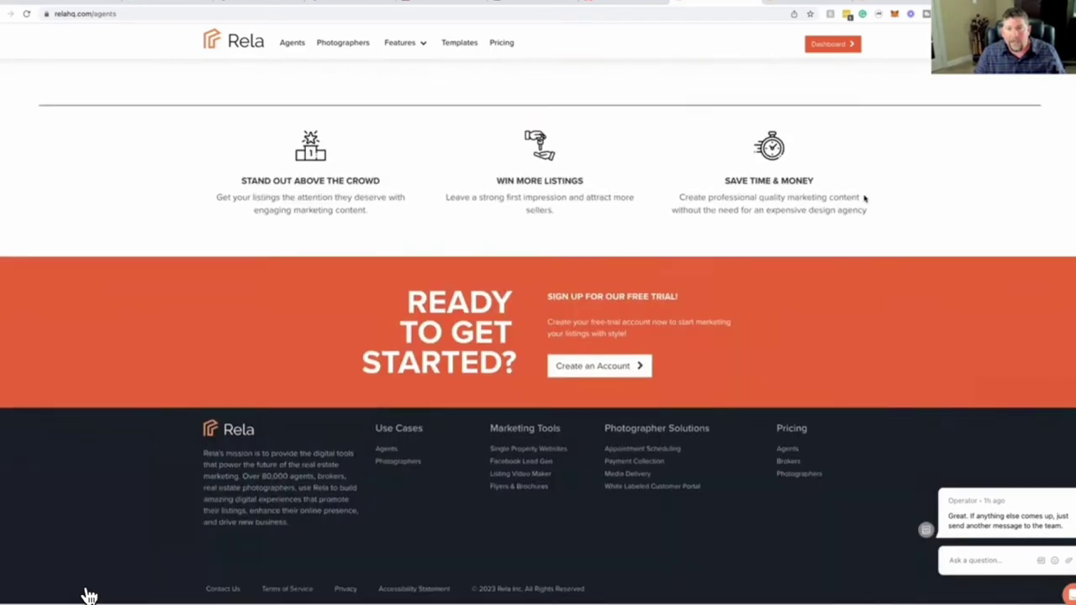
{"action": "scroll", "coordinate": [689, 149], "scroll_direction": "up", "scroll_amount": 20}
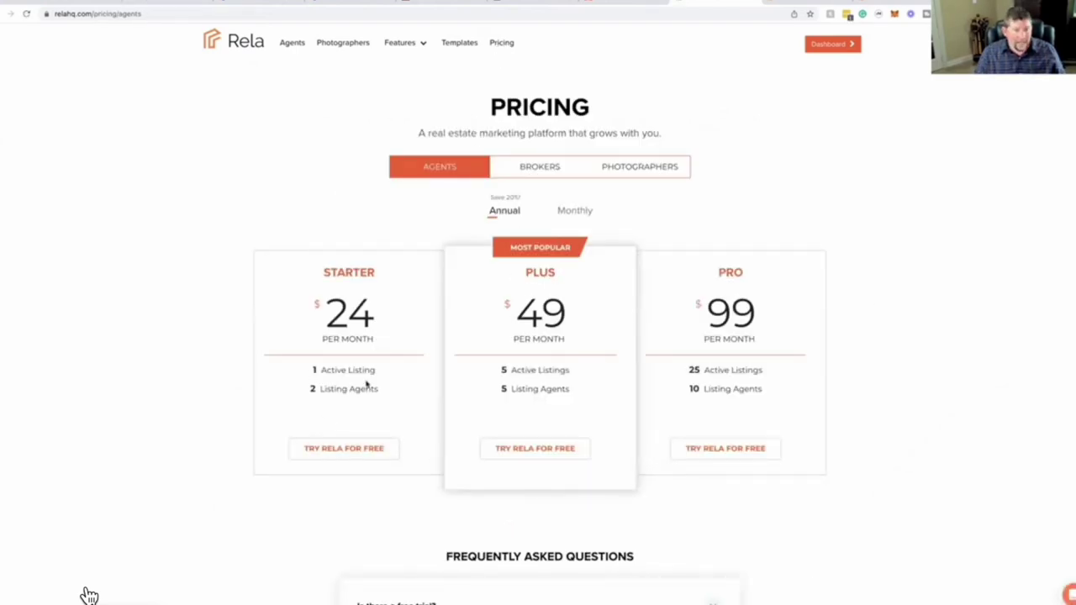
Step: Compare the annual prices of the Starter, Plus and Pro plans for agents
{"action": "double_click", "coordinate": [317, 317]}
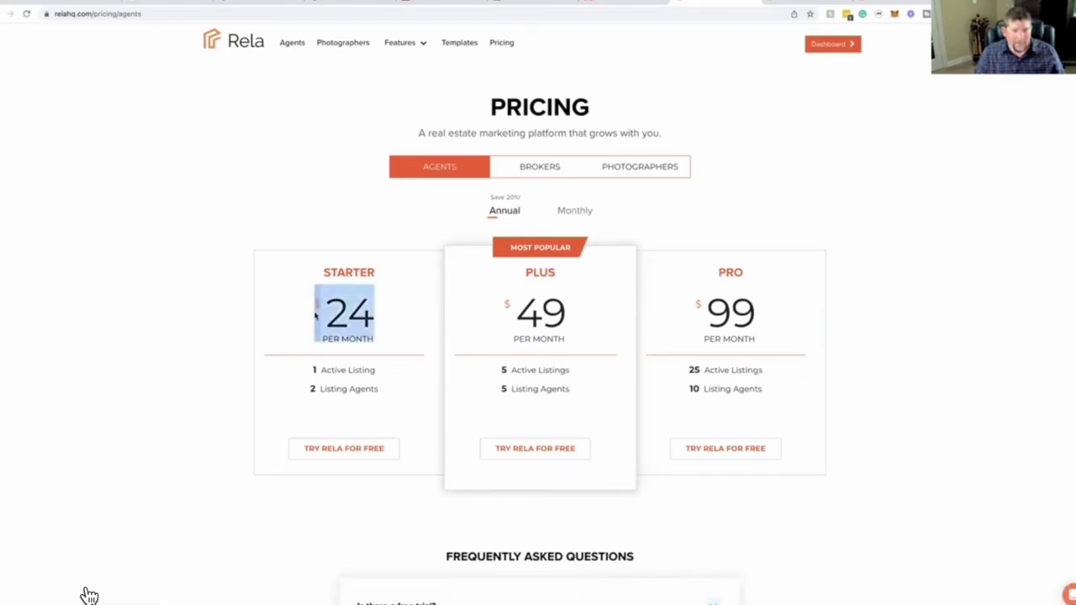
{"action": "left_click_drag", "start_coordinate": [582, 322], "coordinate": [509, 356]}
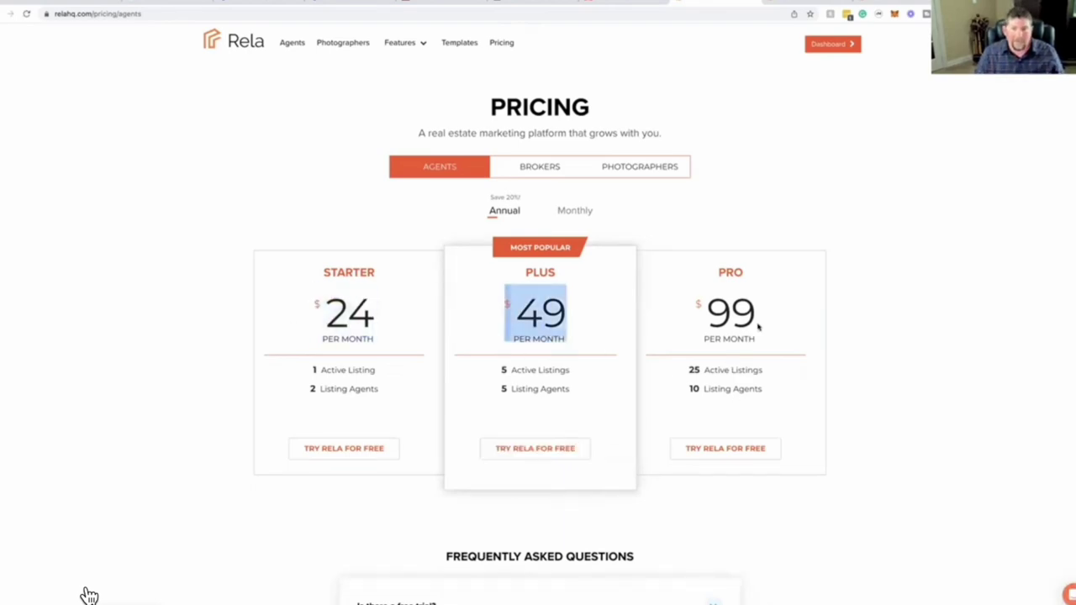
{"action": "left_click_drag", "start_coordinate": [760, 328], "coordinate": [708, 357]}
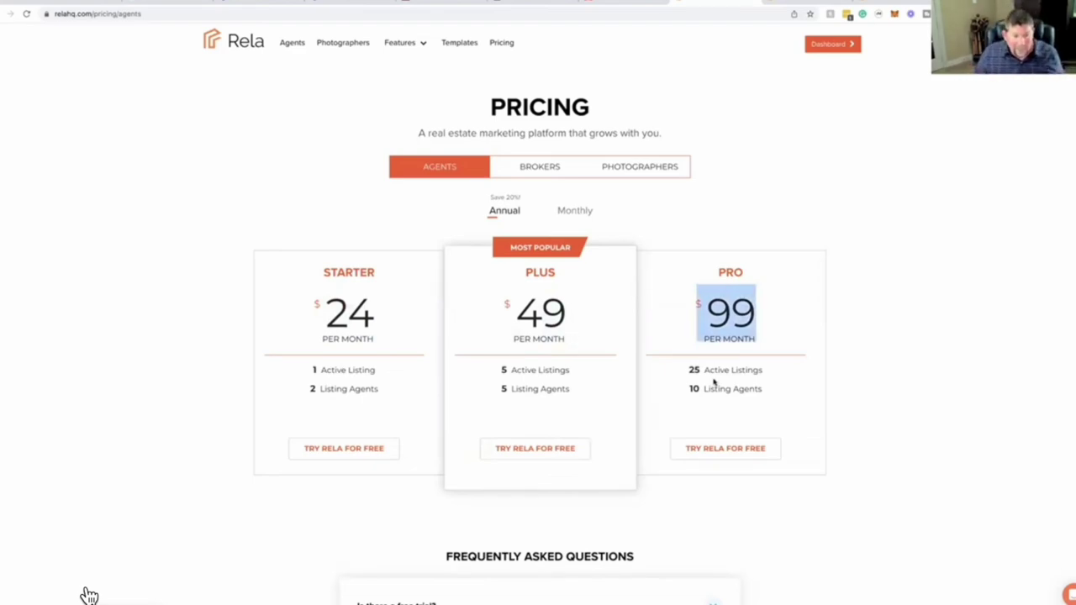
{"action": "left_click_drag", "start_coordinate": [594, 331], "coordinate": [459, 325]}
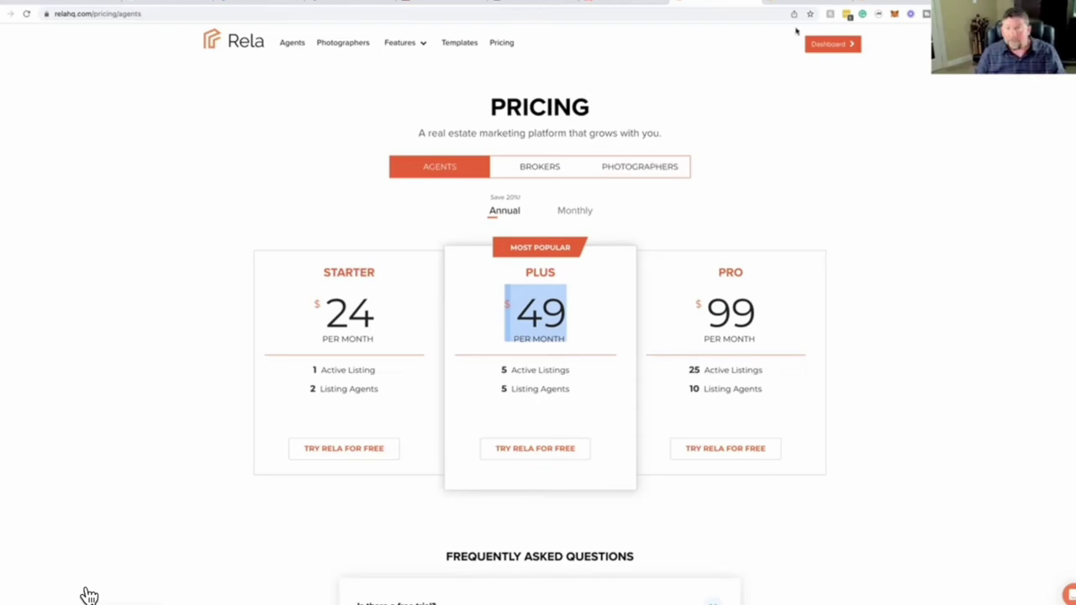
Step: Switch to the account's property dashboard and open the selected published listing's details for editing
{"action": "left_click", "coordinate": [826, 4]}
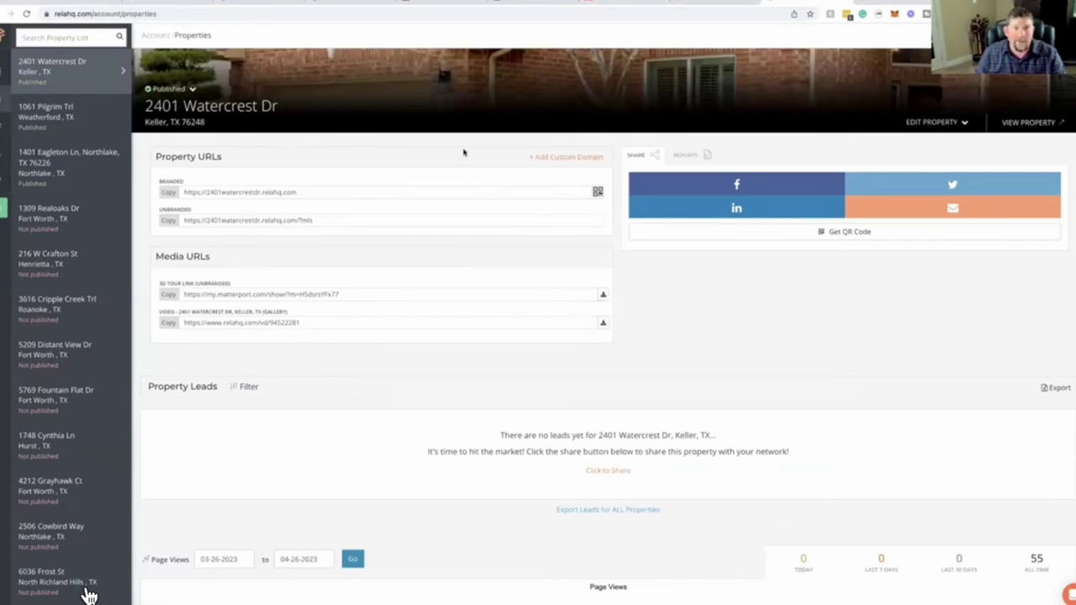
{"action": "left_click", "coordinate": [961, 126]}
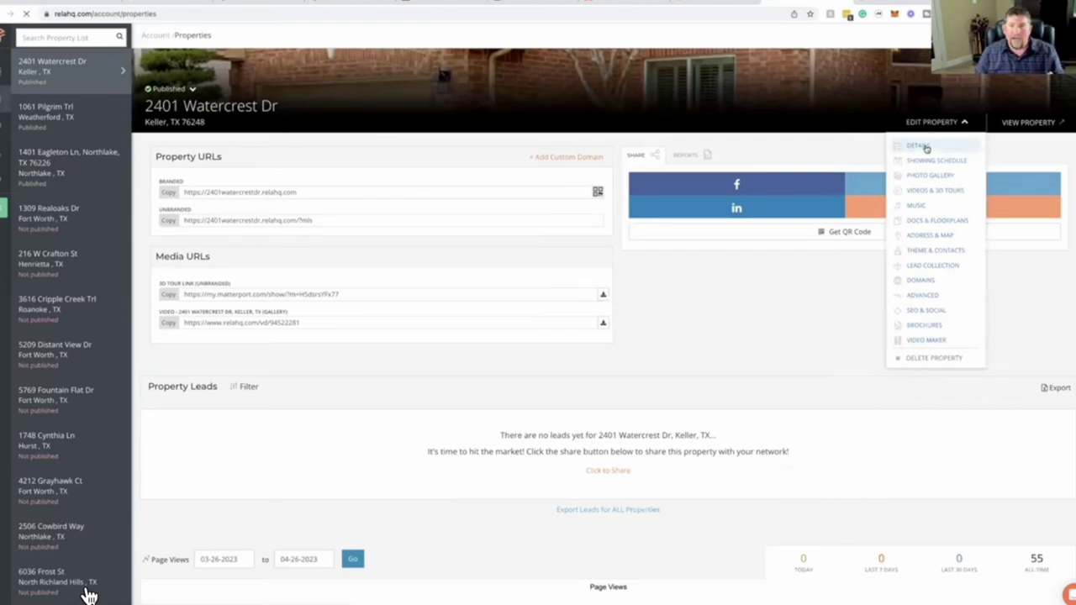
{"action": "left_click", "coordinate": [924, 147]}
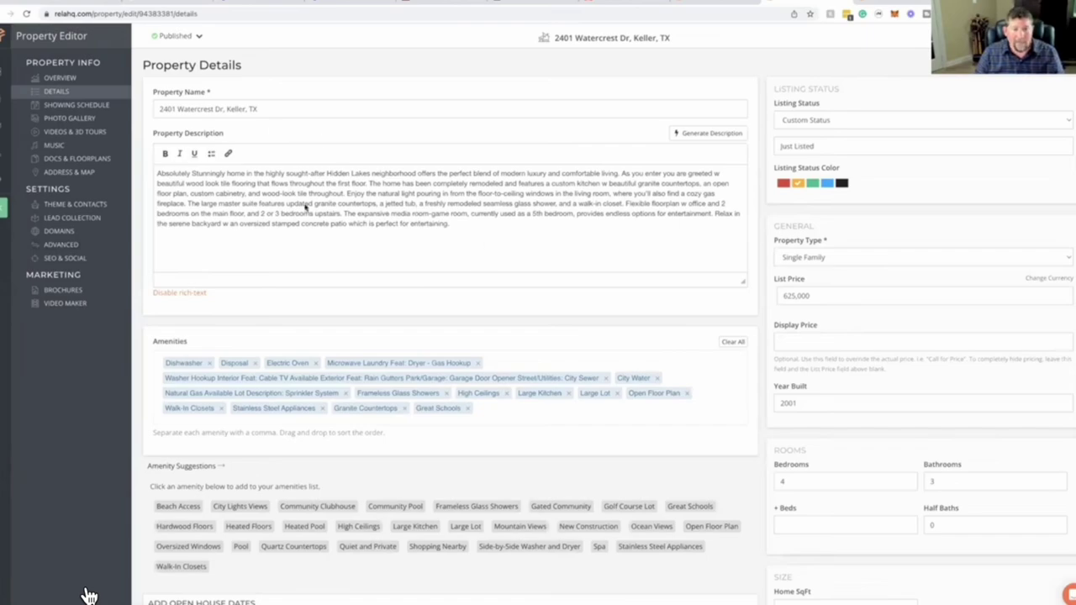
Step: Add "green grass" to the listing's amenities and set the listing status to Sold
{"action": "scroll", "coordinate": [477, 346], "scroll_direction": "down", "scroll_amount": 2}
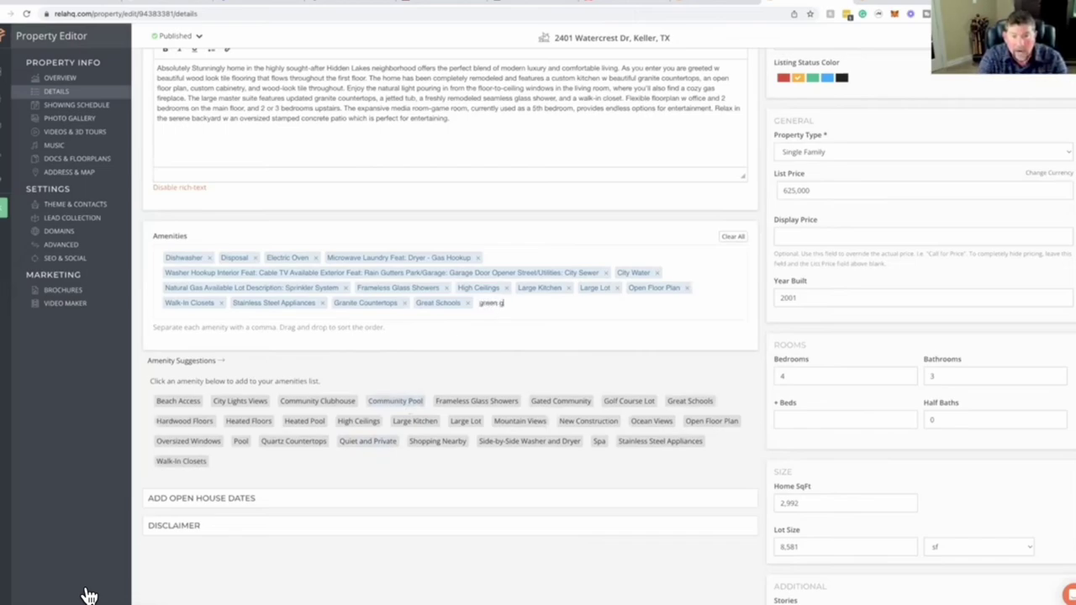
{"action": "type", "text": "s,"}
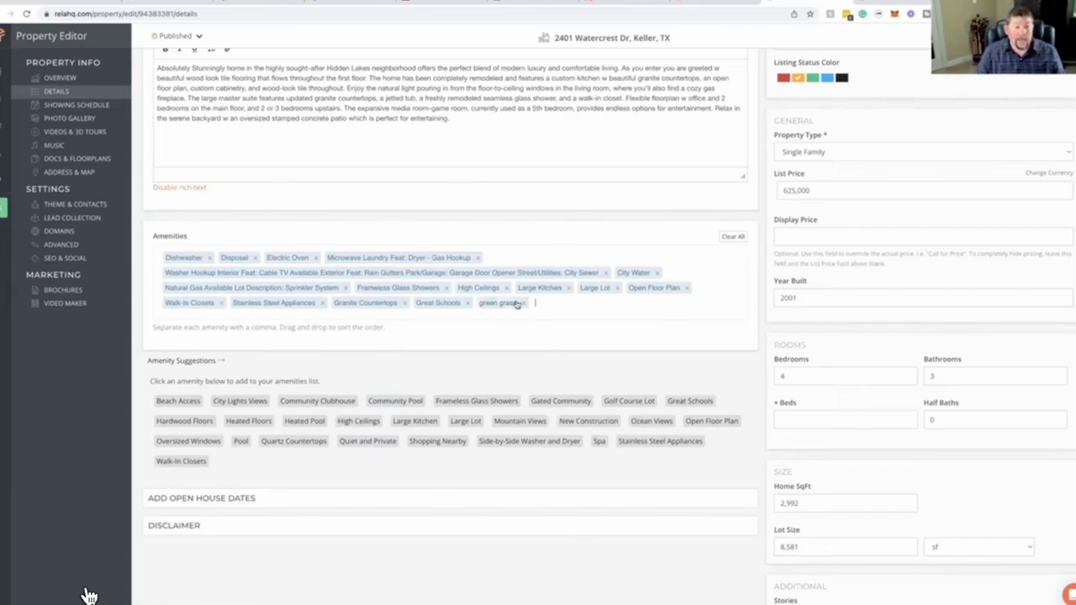
{"action": "scroll", "coordinate": [690, 211], "scroll_direction": "up", "scroll_amount": 2}
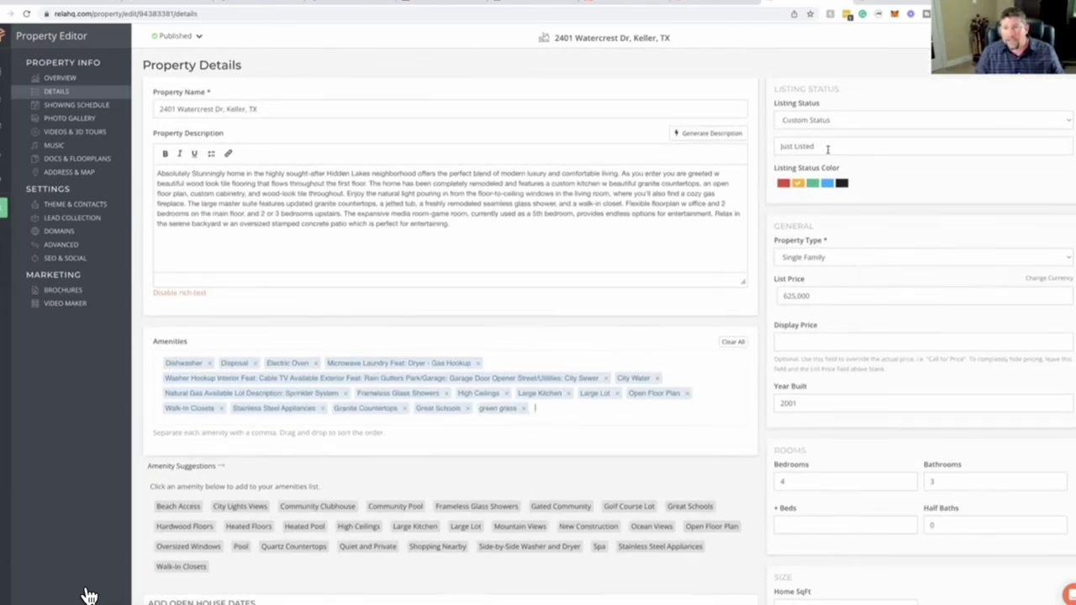
{"action": "left_click", "coordinate": [958, 126]}
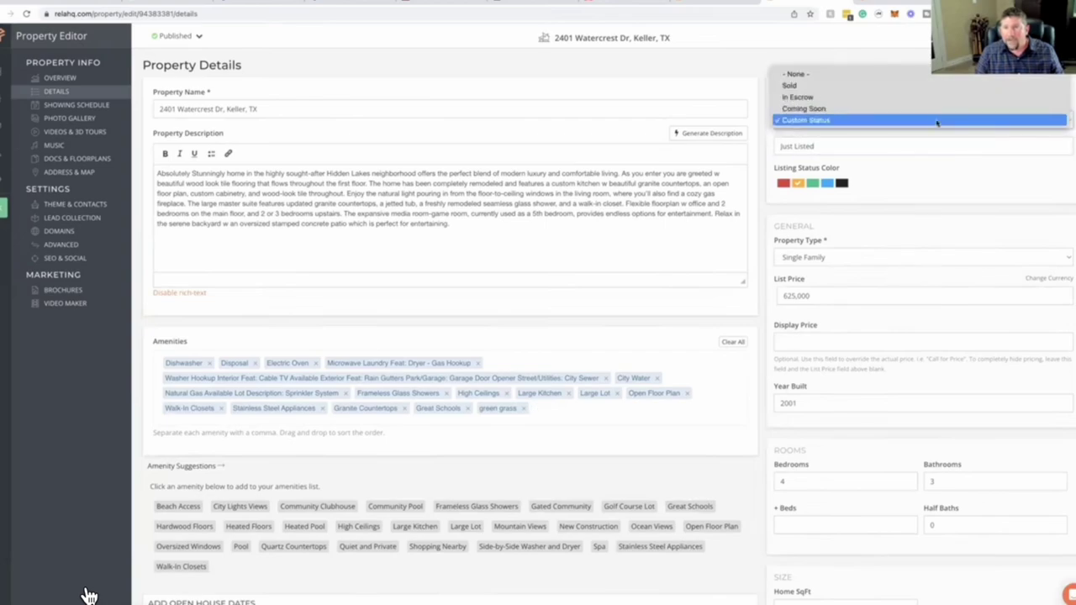
{"action": "left_click", "coordinate": [913, 85]}
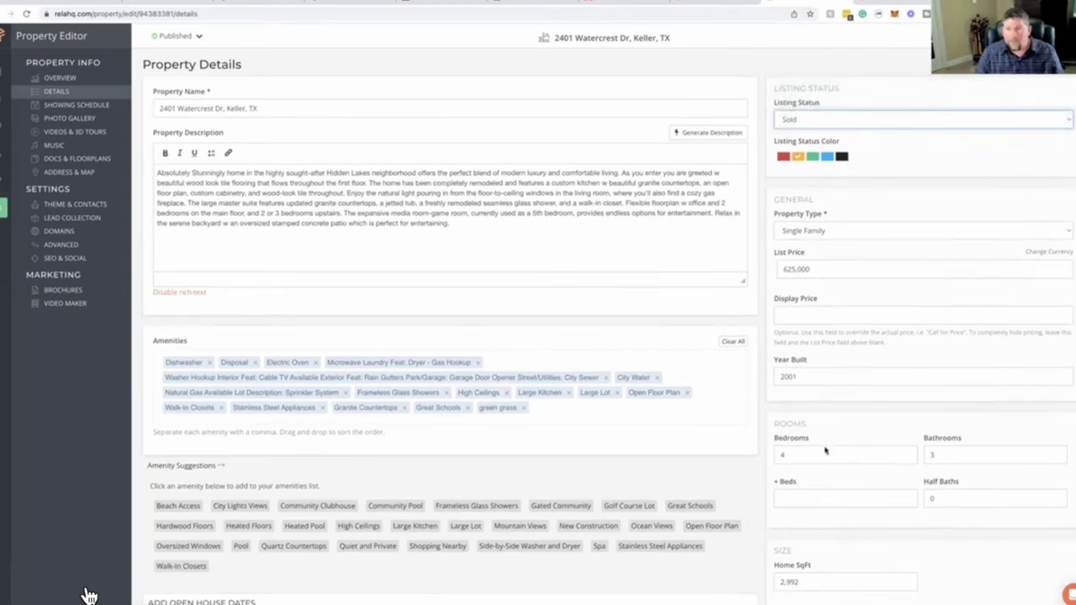
{"action": "scroll", "coordinate": [947, 517], "scroll_direction": "down", "scroll_amount": 3}
{"action": "scroll", "coordinate": [947, 519], "scroll_direction": "up", "scroll_amount": 3}
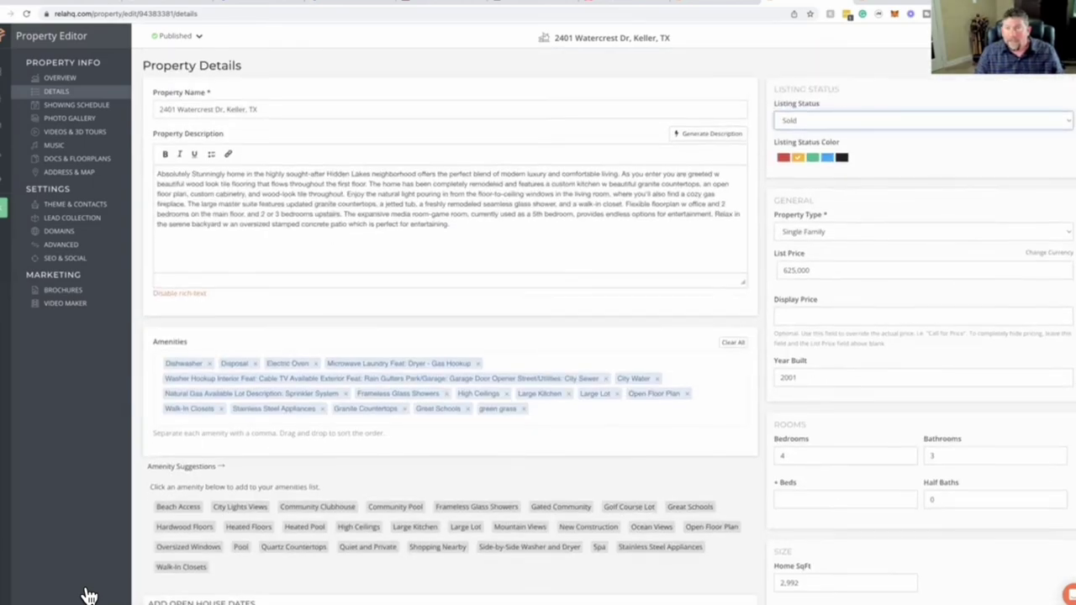
Step: Look through the listing's photo gallery and its videos and 3D tours
{"action": "left_click", "coordinate": [82, 122]}
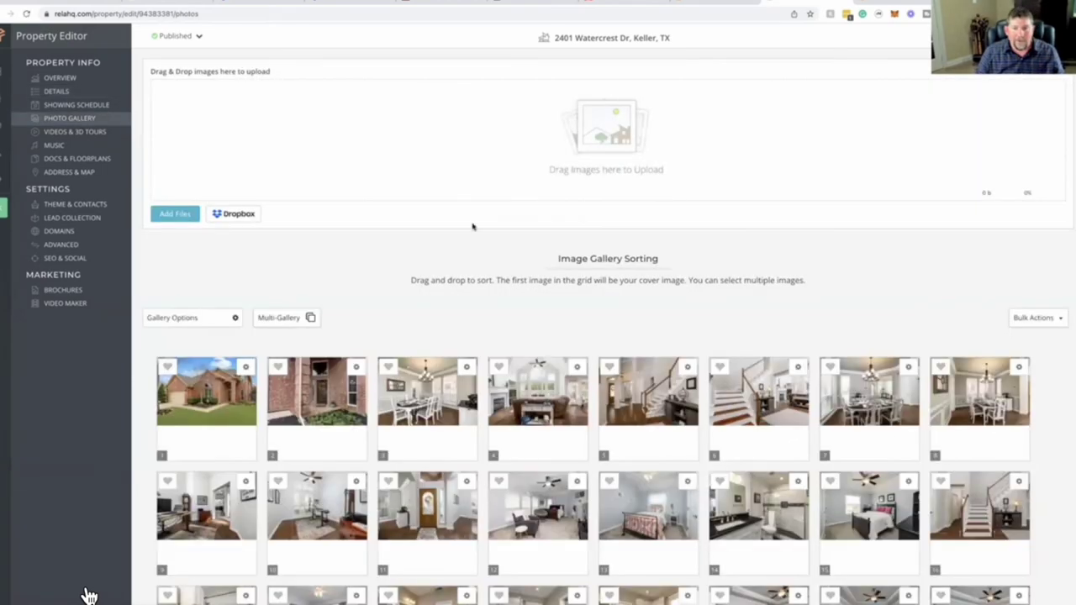
{"action": "scroll", "coordinate": [88, 595], "scroll_direction": "down", "scroll_amount": 7}
{"action": "scroll", "coordinate": [88, 596], "scroll_direction": "up", "scroll_amount": 7}
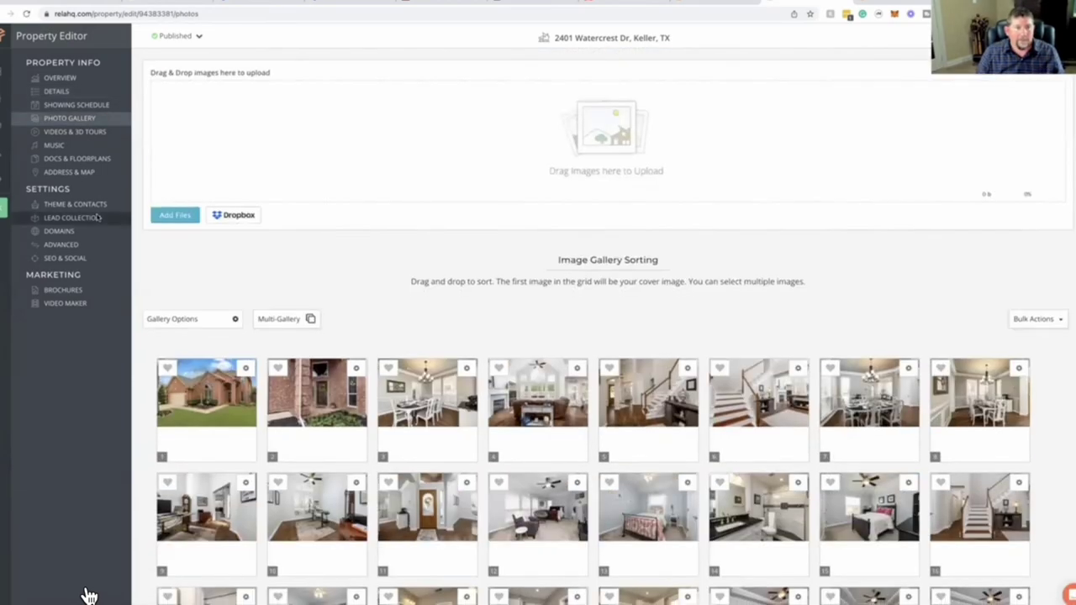
{"action": "left_click", "coordinate": [70, 131]}
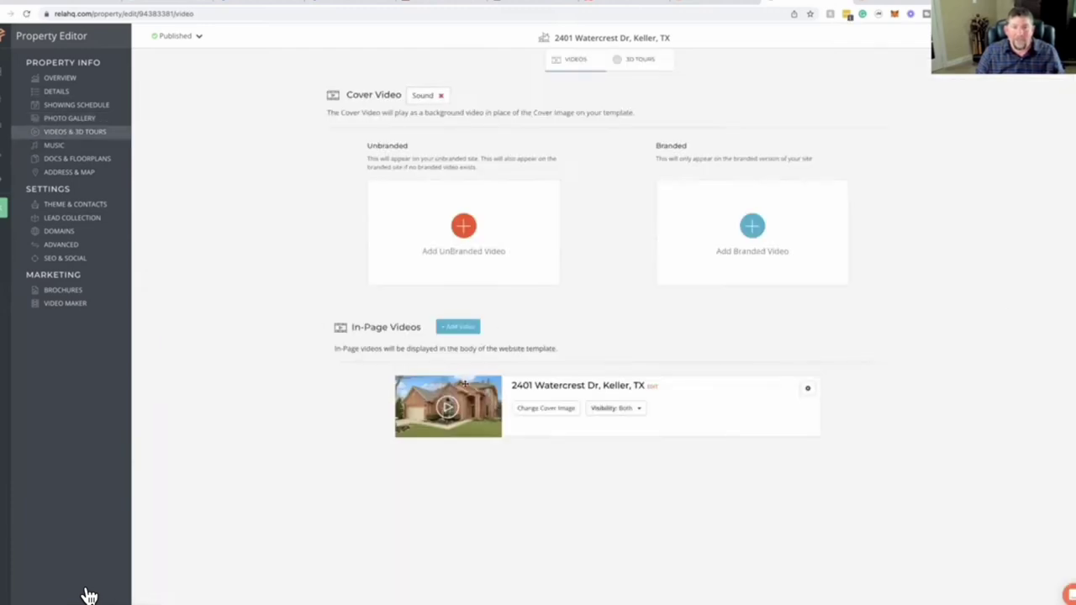
{"action": "left_click", "coordinate": [631, 63]}
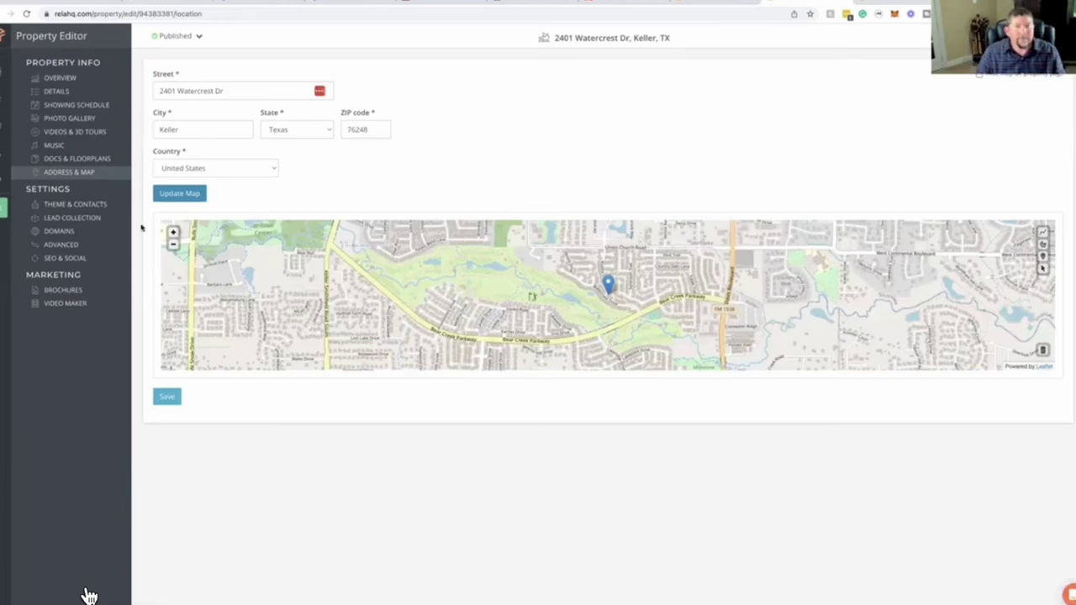
Step: Open the listing's theme and contacts settings and check which theme is in use
{"action": "left_click", "coordinate": [75, 204]}
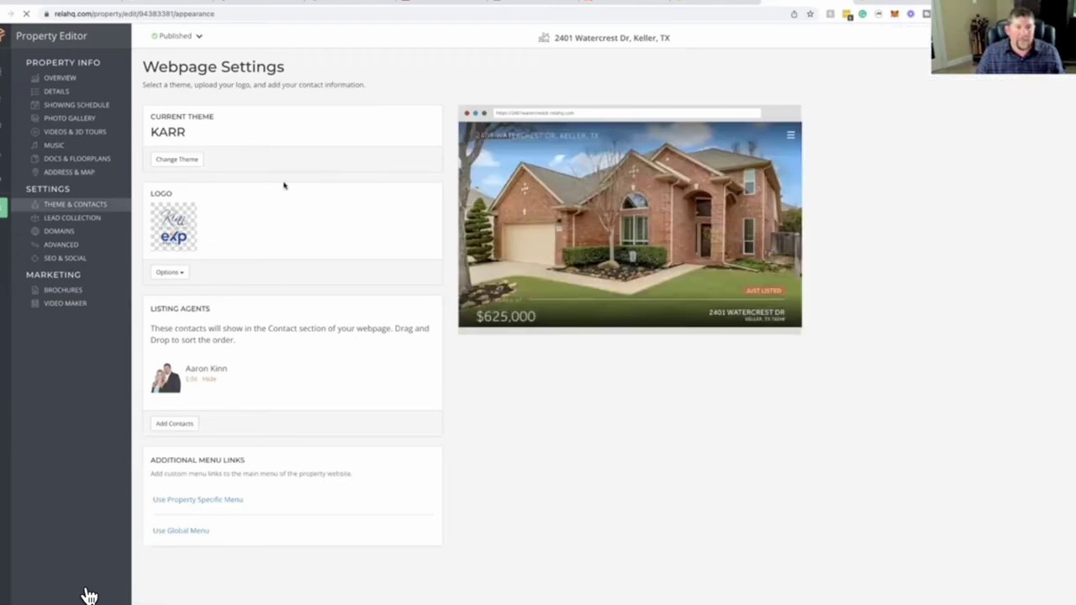
{"action": "left_click_drag", "start_coordinate": [188, 135], "coordinate": [146, 132]}
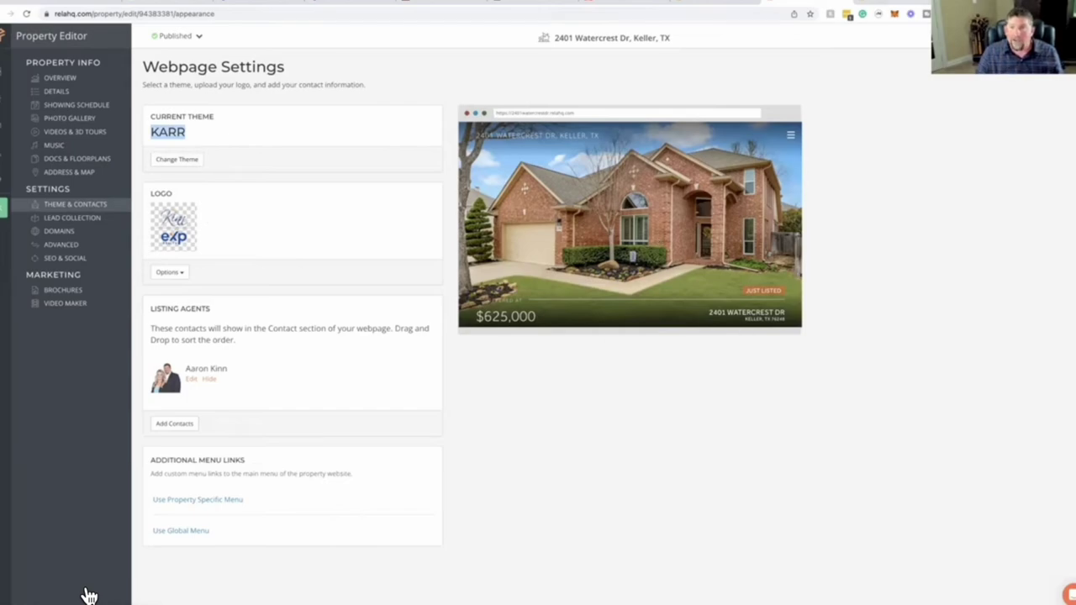
Step: Open the published property website and examine it from cover image to map, including the features, 3D tour and contact form
{"action": "left_click", "coordinate": [88, 596]}
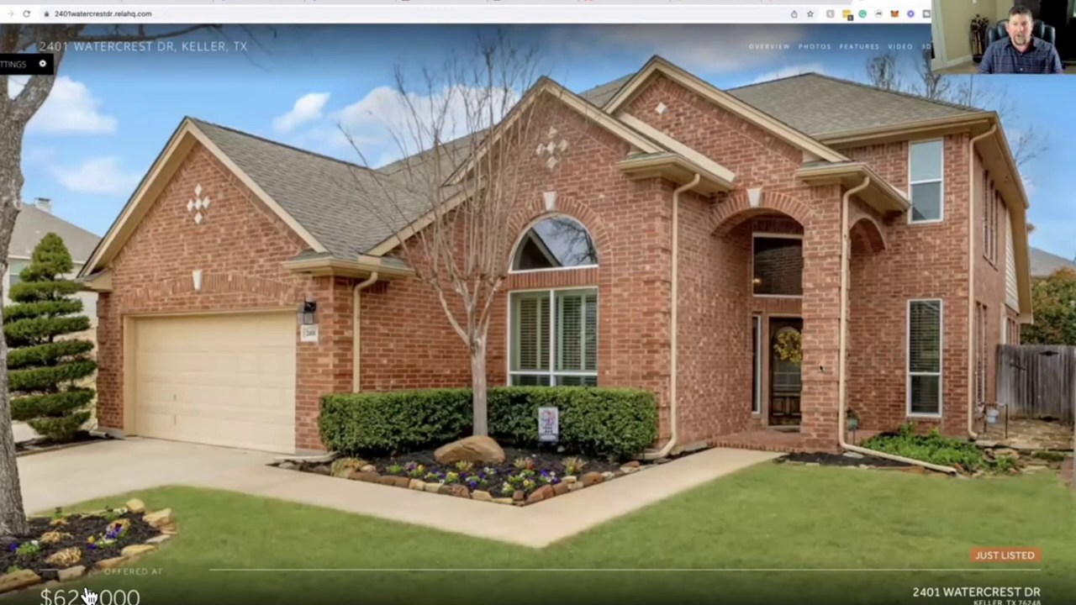
{"action": "scroll", "coordinate": [88, 595], "scroll_direction": "down", "scroll_amount": 7}
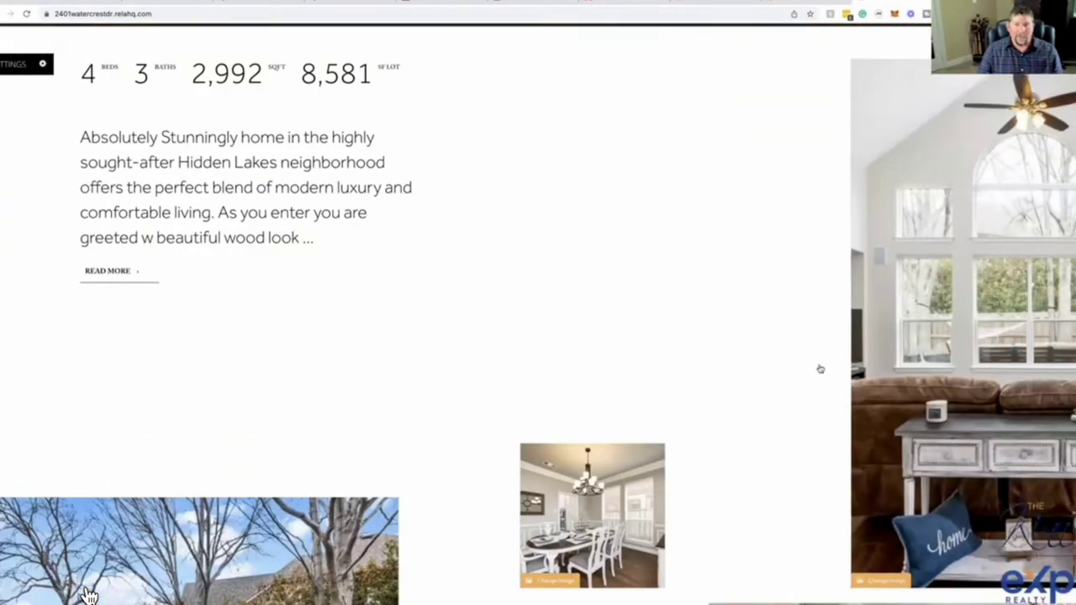
{"action": "scroll", "coordinate": [88, 595], "scroll_direction": "down", "scroll_amount": 5}
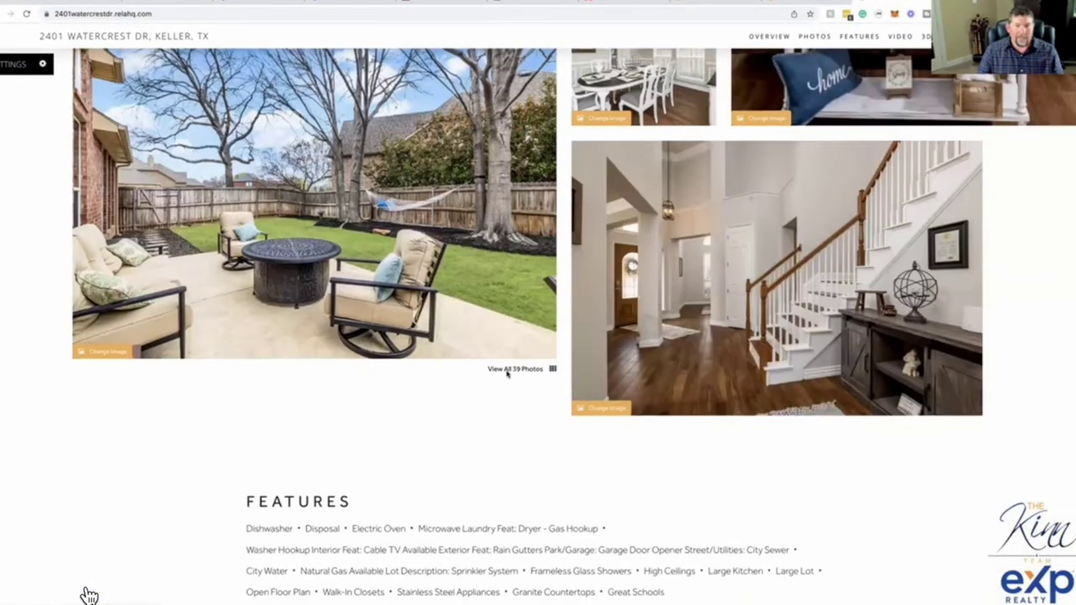
{"action": "scroll", "coordinate": [786, 468], "scroll_direction": "down", "scroll_amount": 3}
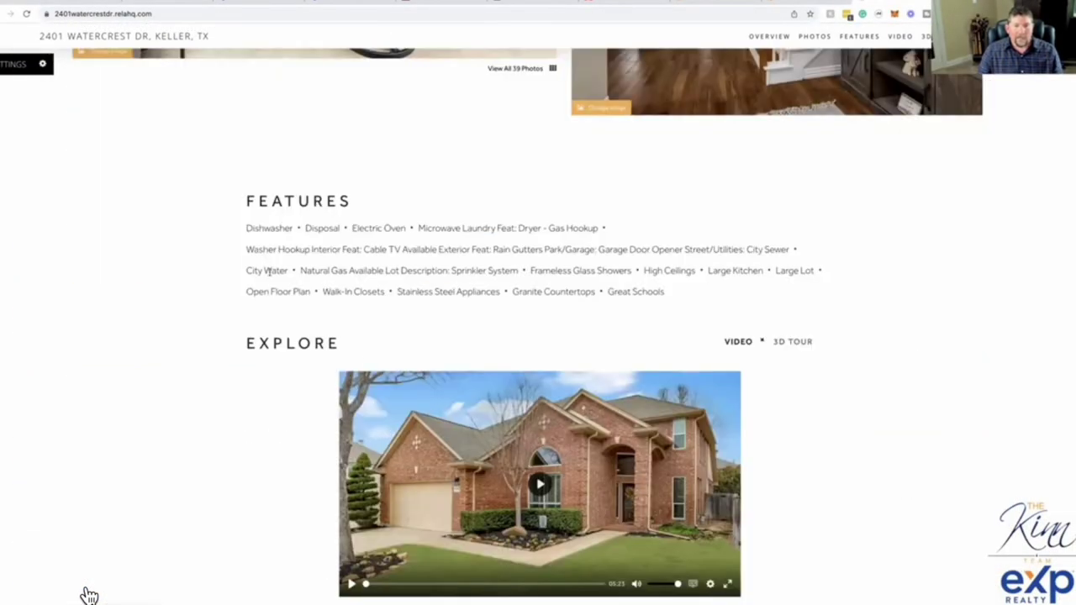
{"action": "left_click", "coordinate": [784, 341]}
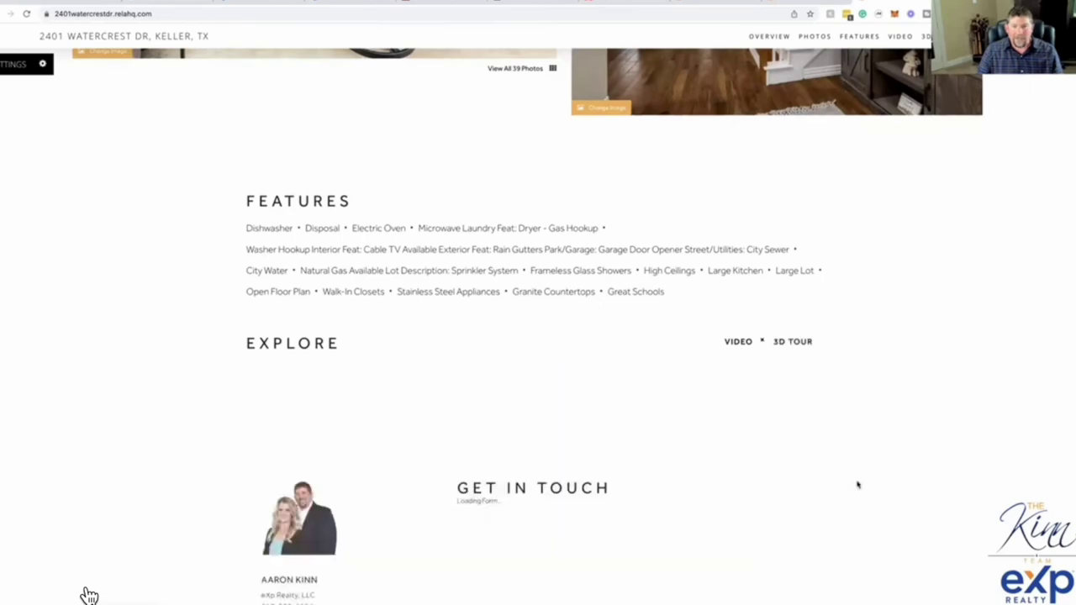
{"action": "scroll", "coordinate": [720, 328], "scroll_direction": "down", "scroll_amount": 6}
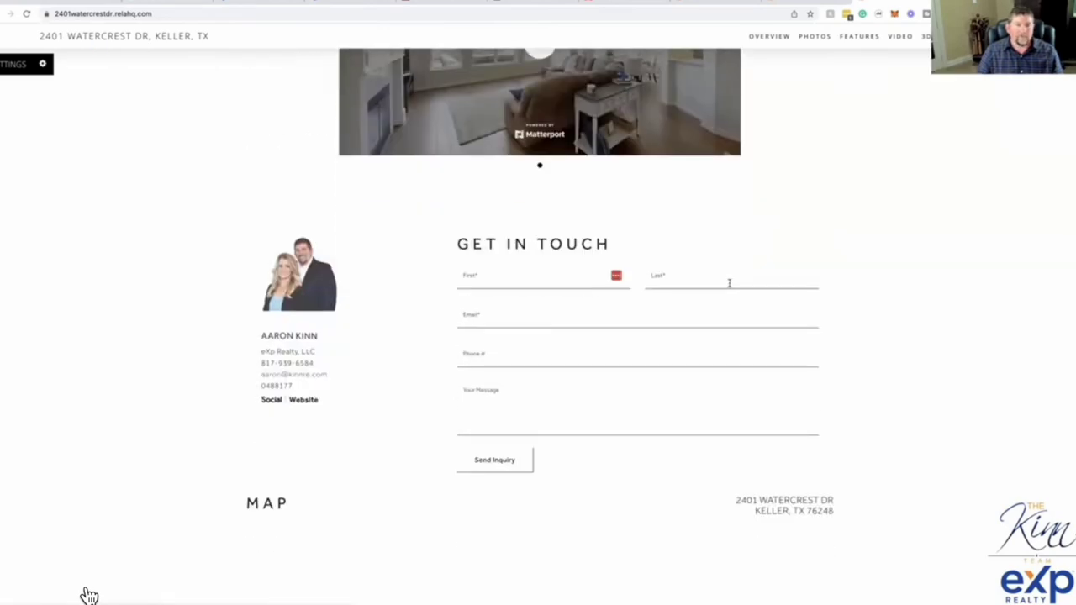
{"action": "scroll", "coordinate": [560, 278], "scroll_direction": "down", "scroll_amount": 1}
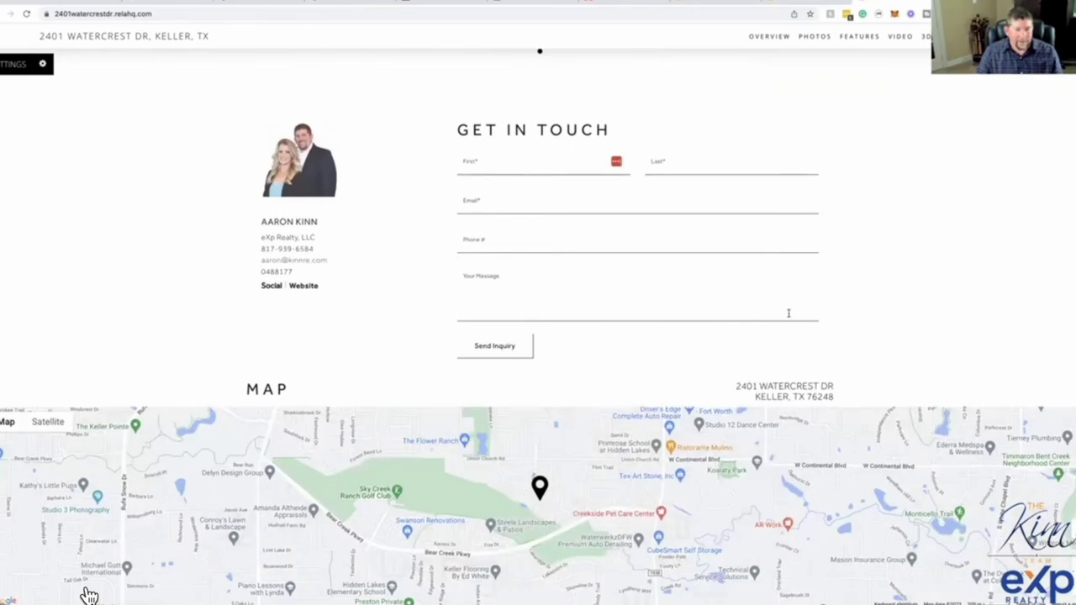
{"action": "scroll", "coordinate": [788, 315], "scroll_direction": "up", "scroll_amount": 8}
{"action": "scroll", "coordinate": [791, 318], "scroll_direction": "up", "scroll_amount": 12}
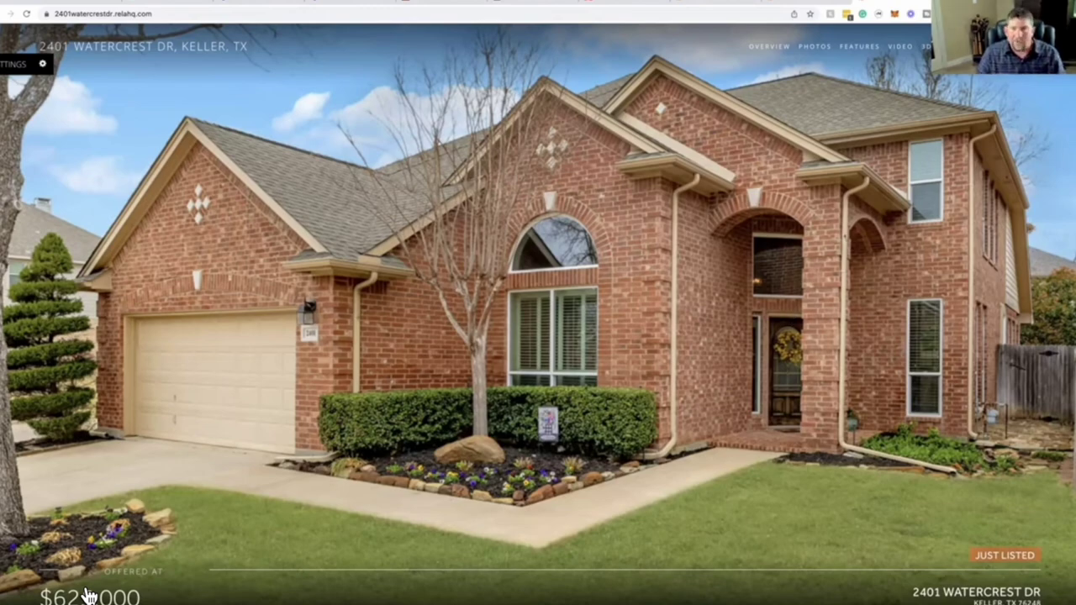
Step: Return to the webpage settings, change the property website's theme to LND and check the published site
{"action": "left_click", "coordinate": [806, 3]}
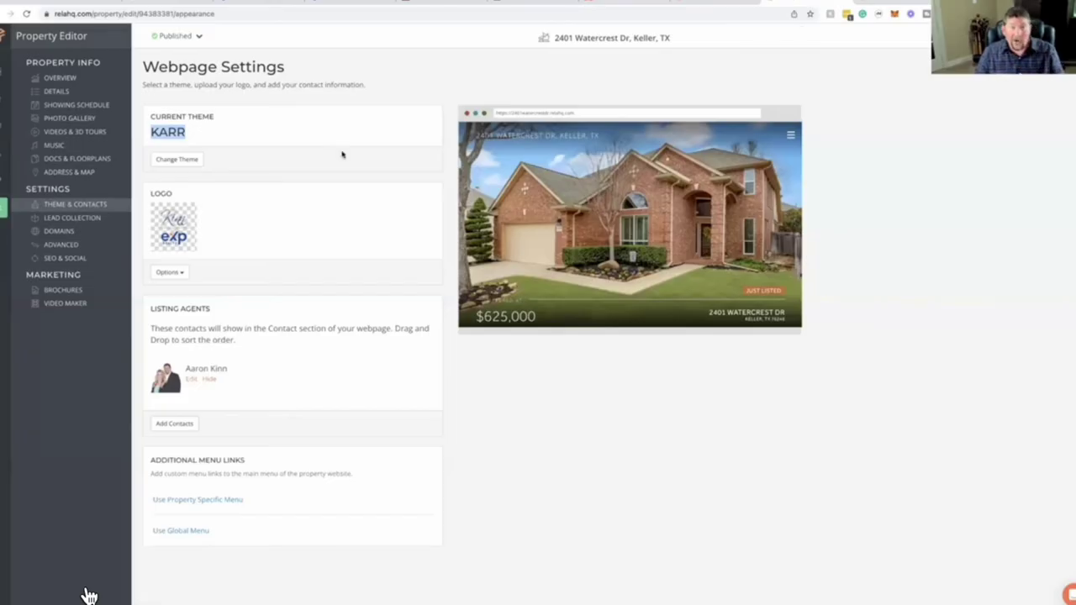
{"action": "left_click", "coordinate": [195, 164]}
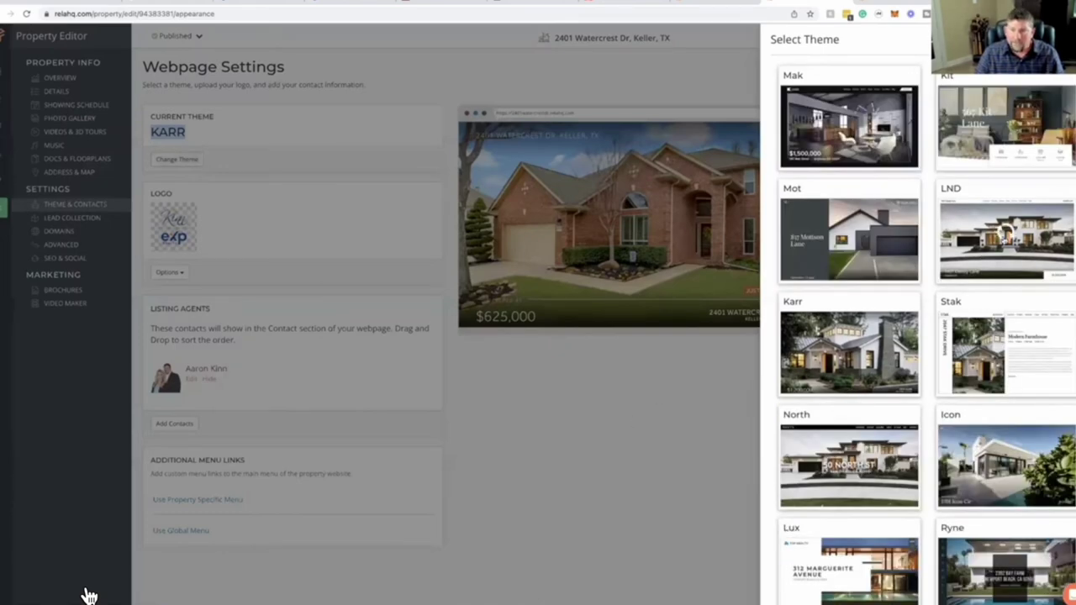
{"action": "left_click", "coordinate": [1004, 238]}
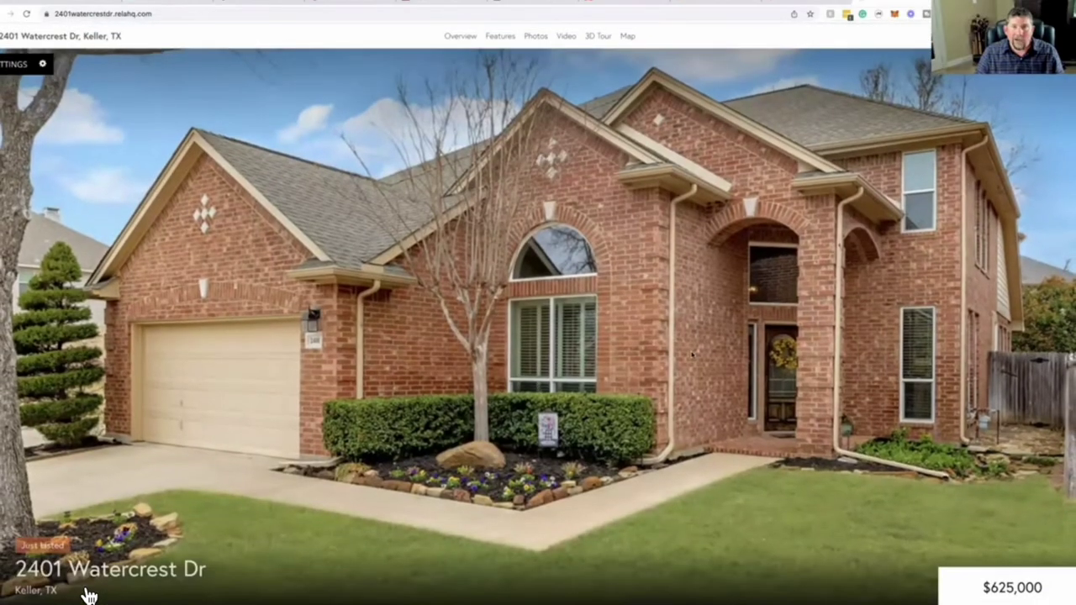
{"action": "scroll", "coordinate": [89, 596], "scroll_direction": "down", "scroll_amount": 10}
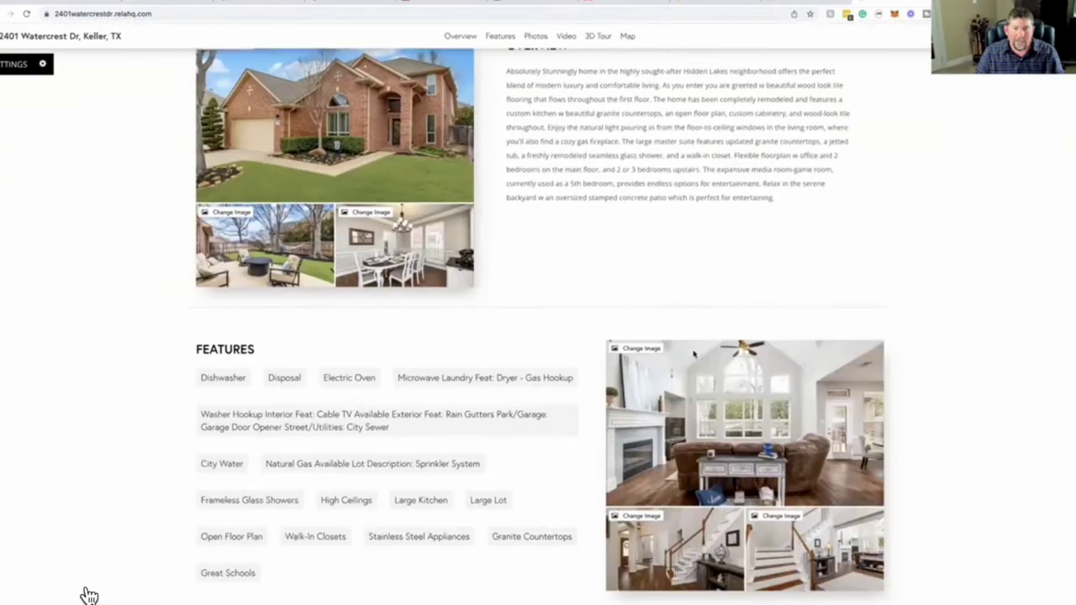
Step: Examine the published property website in its LND theme, from the features and photos to the video, map, agent details and contact form
{"action": "scroll", "coordinate": [89, 596], "scroll_direction": "down", "scroll_amount": 5}
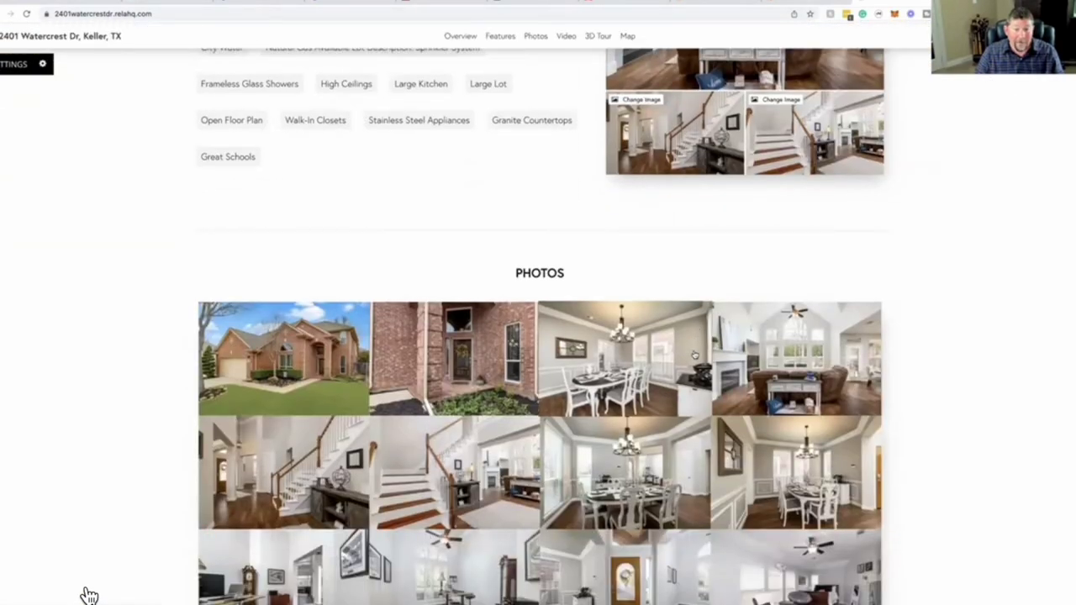
{"action": "scroll", "coordinate": [88, 597], "scroll_direction": "down", "scroll_amount": 5}
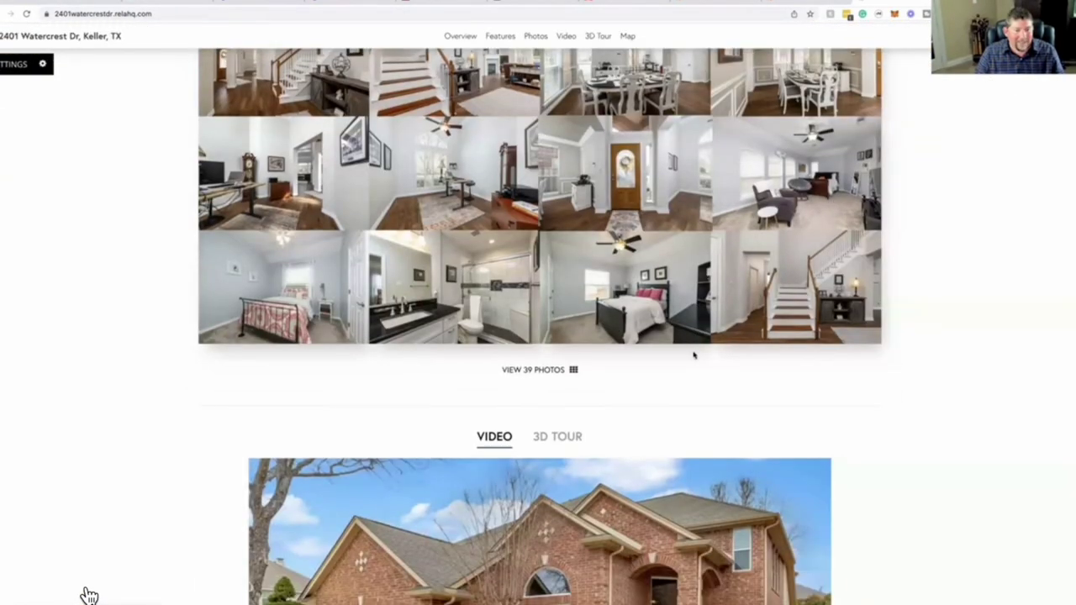
{"action": "scroll", "coordinate": [89, 596], "scroll_direction": "down", "scroll_amount": 7}
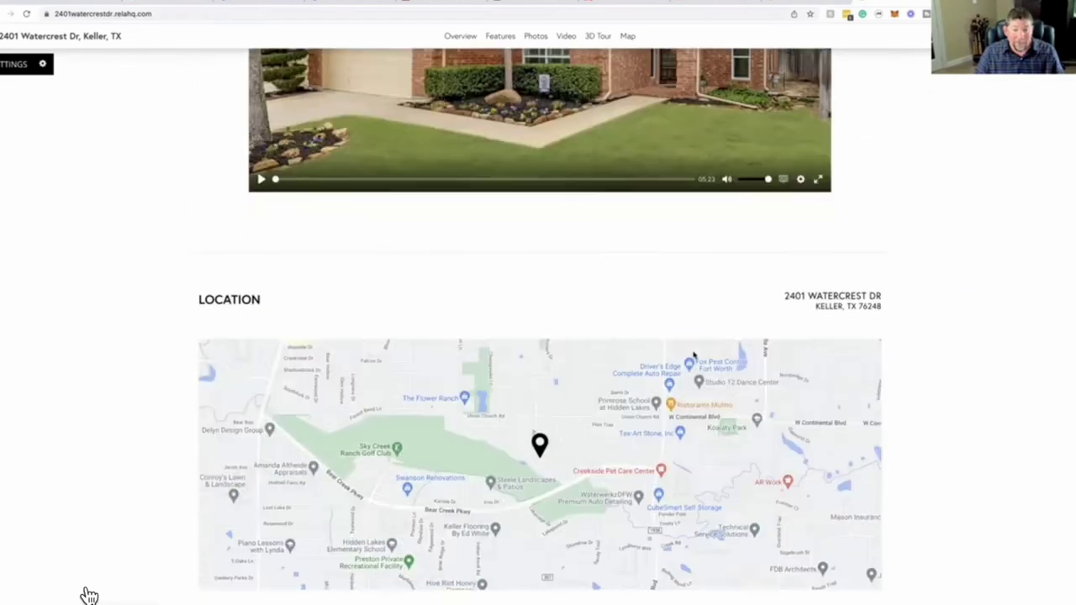
{"action": "scroll", "coordinate": [88, 596], "scroll_direction": "down", "scroll_amount": 8}
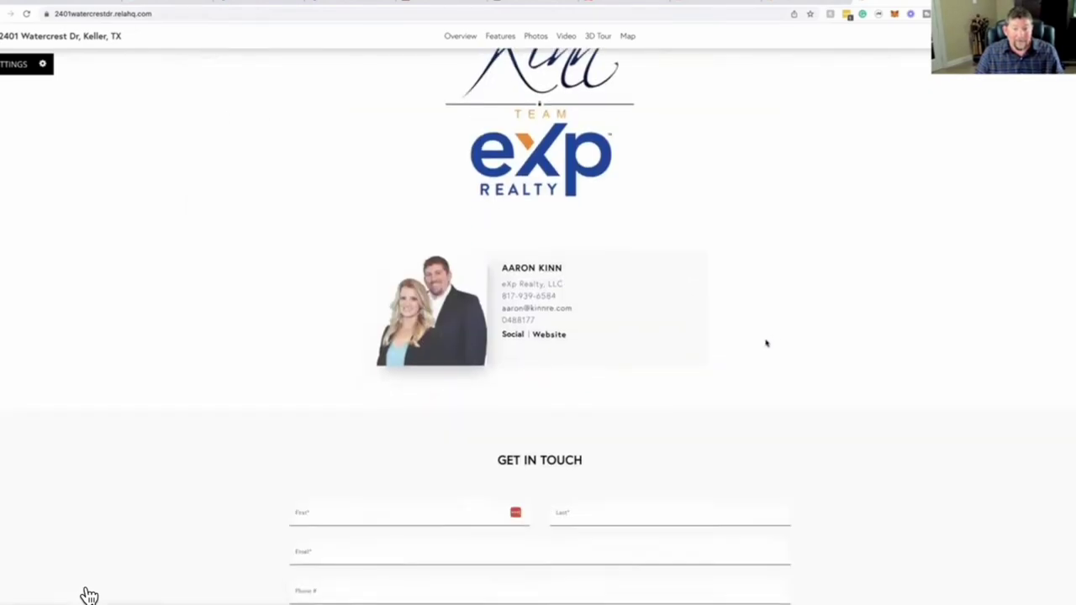
{"action": "scroll", "coordinate": [88, 596], "scroll_direction": "down", "scroll_amount": 2}
{"action": "scroll", "coordinate": [88, 596], "scroll_direction": "up", "scroll_amount": 1}
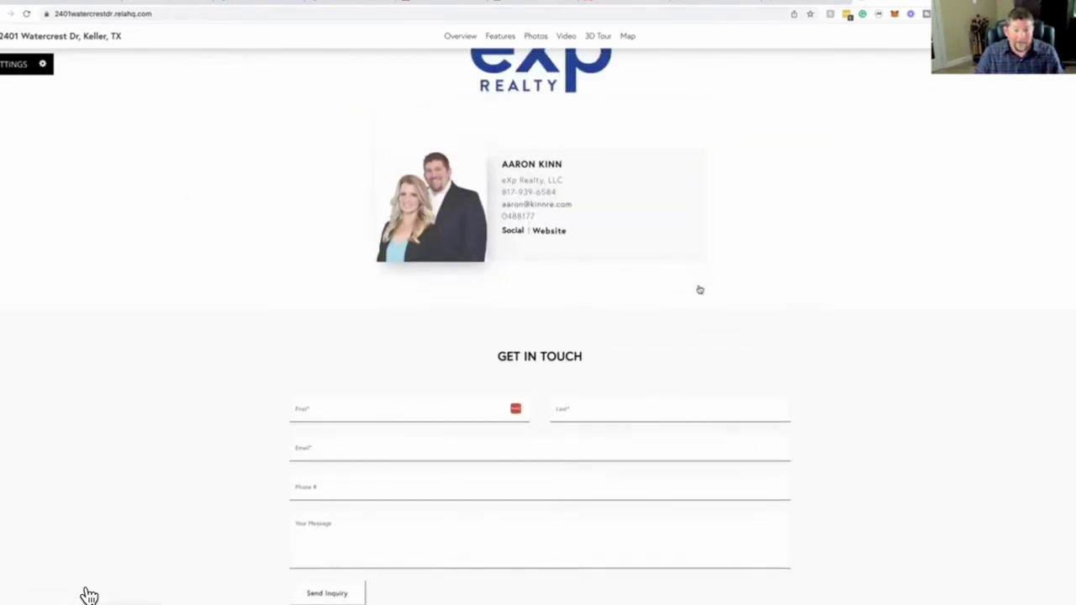
{"action": "scroll", "coordinate": [89, 596], "scroll_direction": "up", "scroll_amount": 20}
Step: Return to the property editor and check the listing's lead collection options, including the popup's text and form fields
{"action": "left_click", "coordinate": [803, 2]}
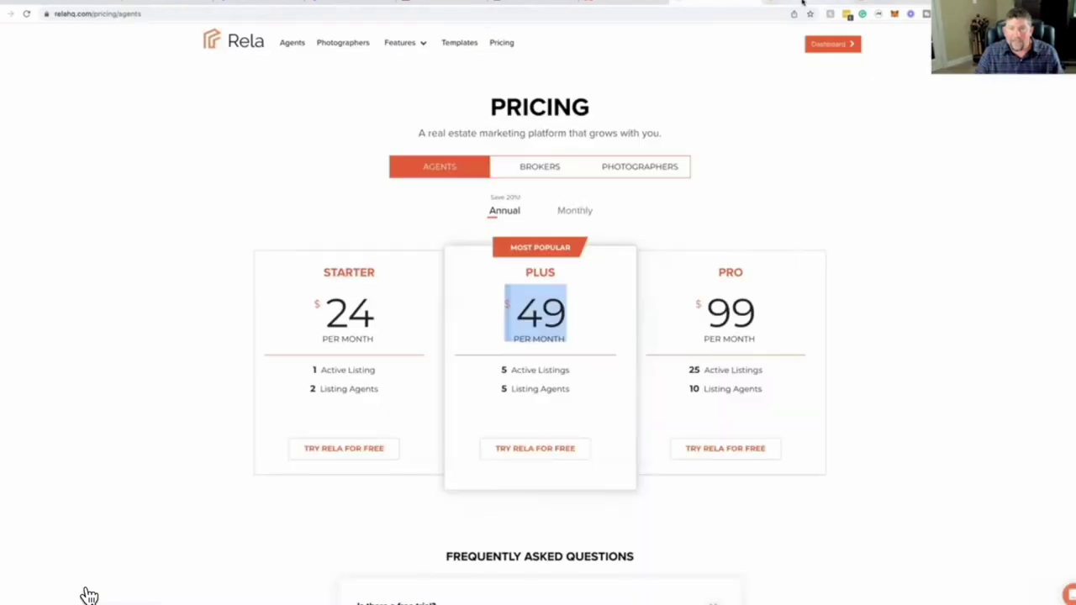
{"action": "left_click", "coordinate": [803, 3]}
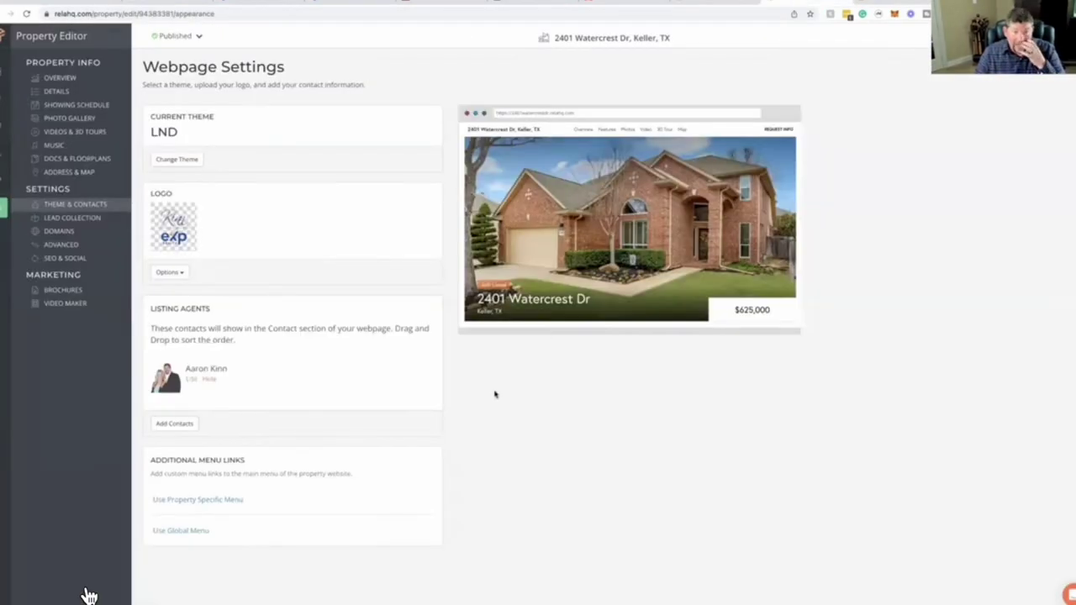
{"action": "left_click", "coordinate": [97, 218]}
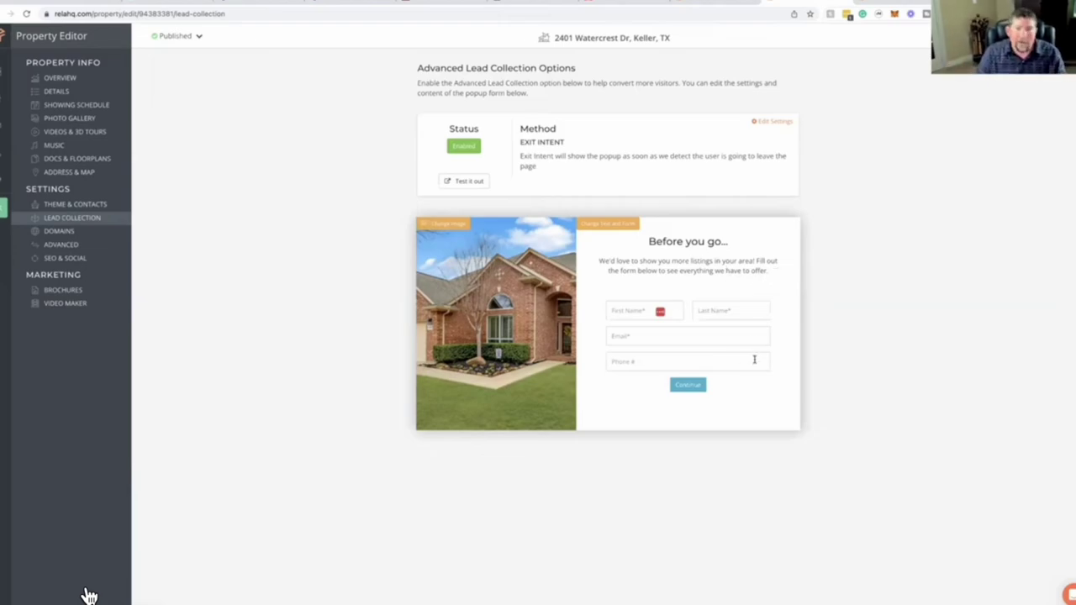
{"action": "left_click", "coordinate": [608, 223]}
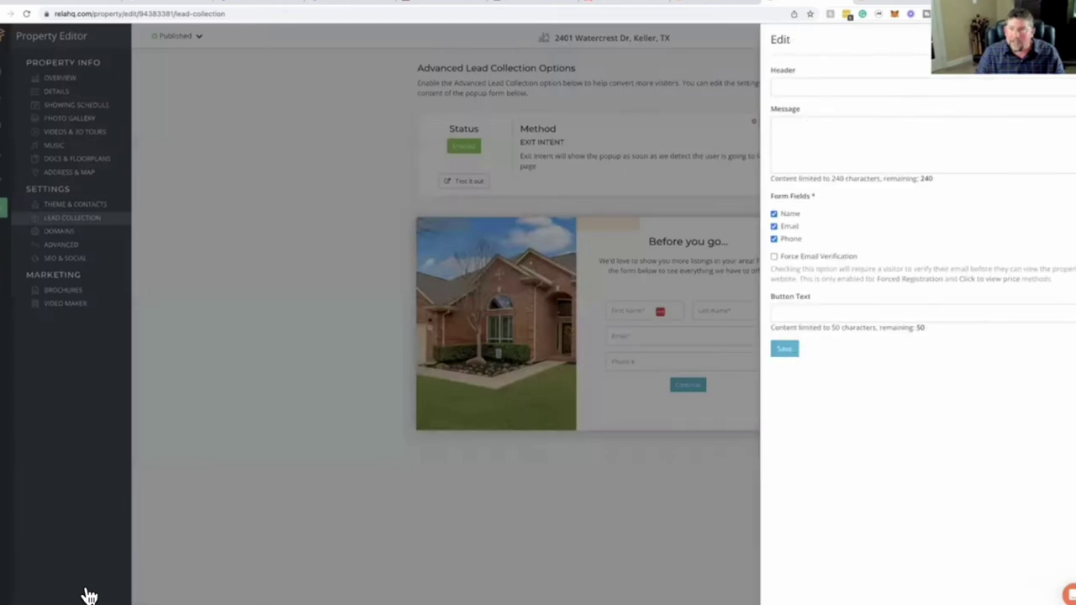
{"action": "left_click", "coordinate": [221, 291]}
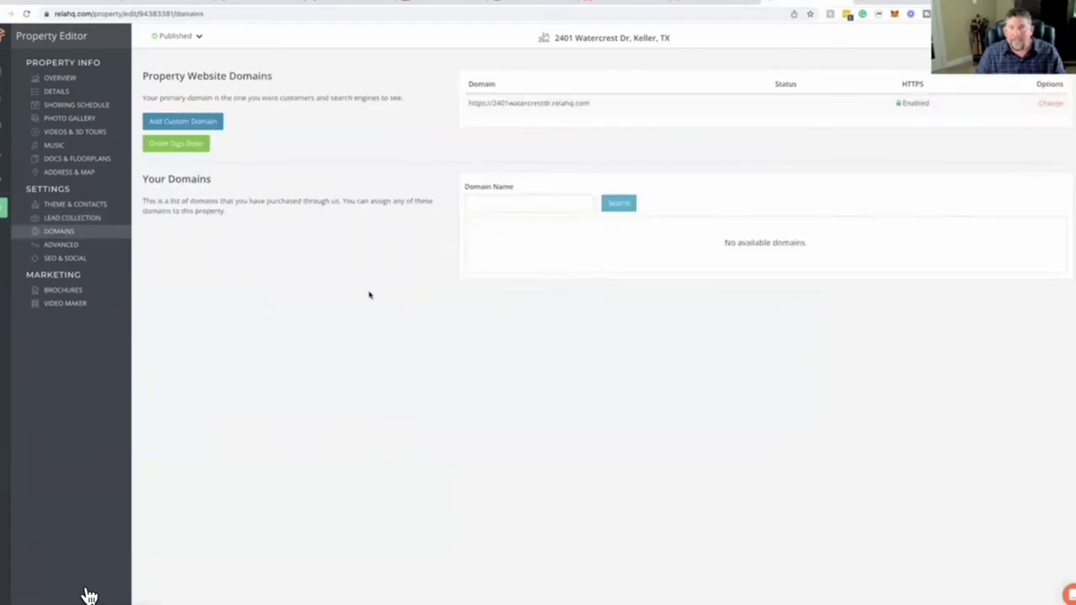
Step: Review the primary domain in the listing's domain settings and compare it with the published property website
{"action": "double_click", "coordinate": [586, 104]}
{"action": "triple_click", "coordinate": [464, 104]}
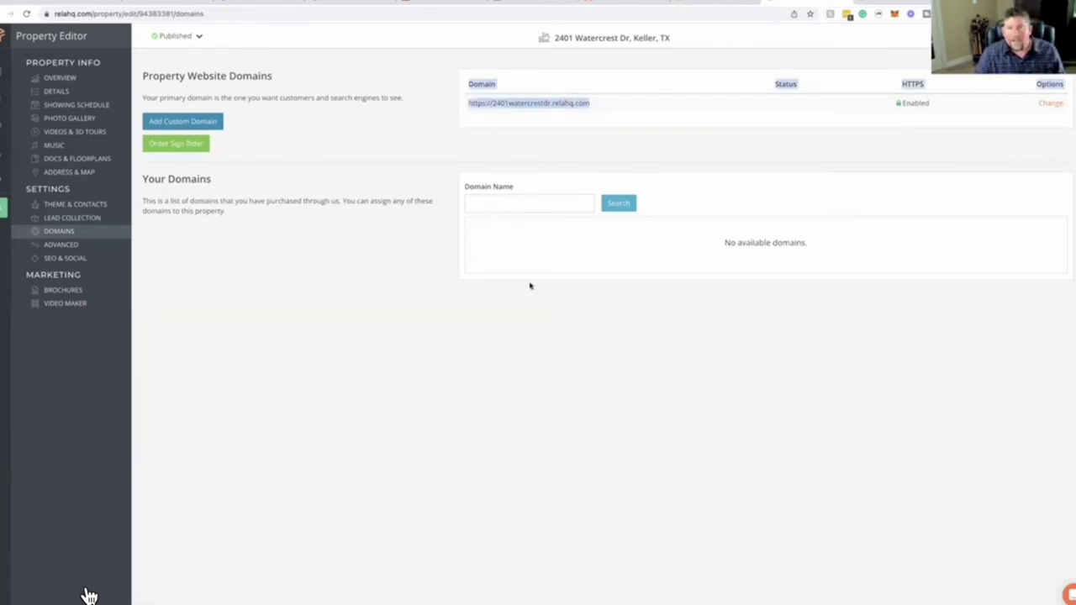
{"action": "left_click", "coordinate": [557, 302]}
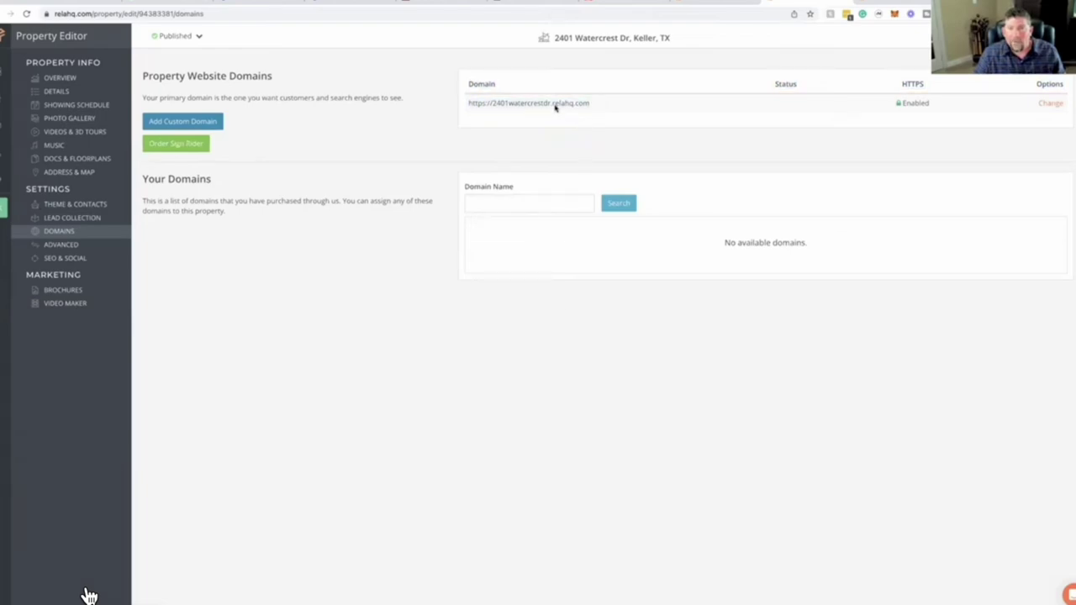
{"action": "left_click", "coordinate": [900, 4]}
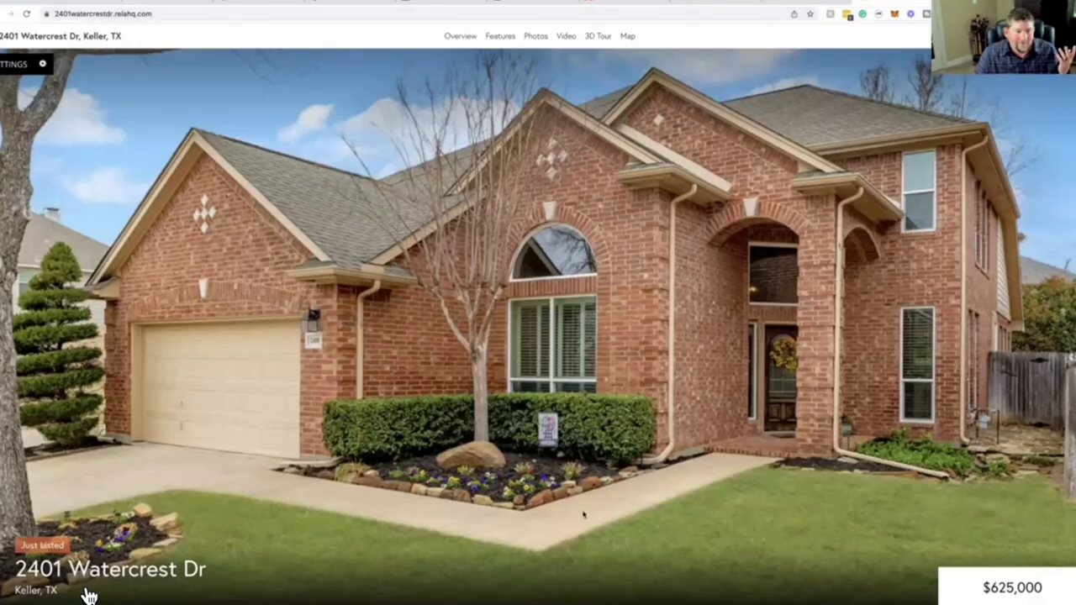
{"action": "left_click", "coordinate": [799, 2]}
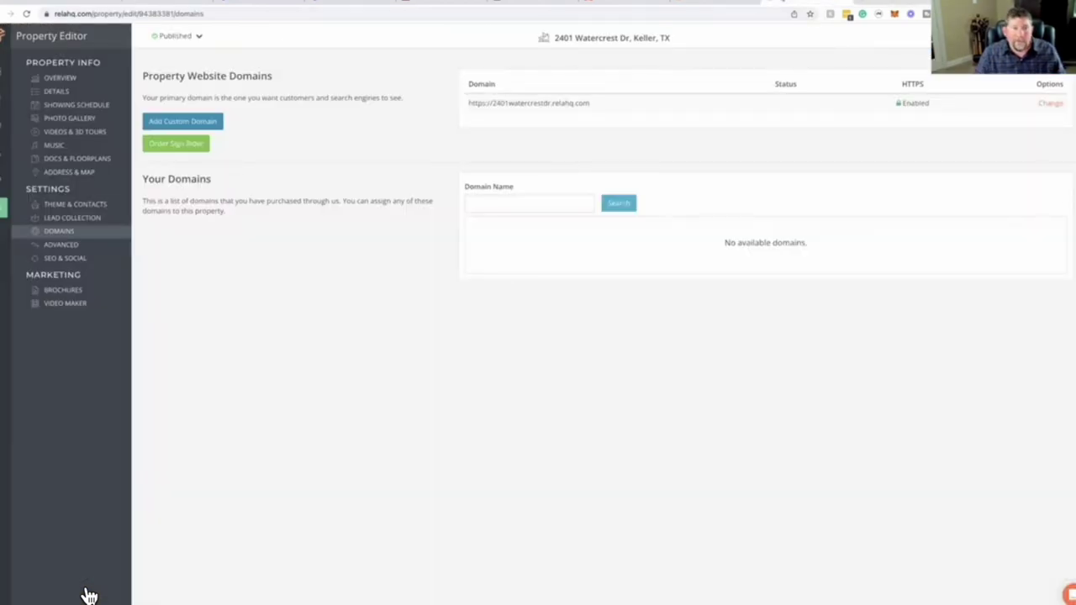
Step: Look through the listing's advanced settings, from lead distribution to tracking IDs and password protection, and its SEO and social previews
{"action": "left_click", "coordinate": [61, 245]}
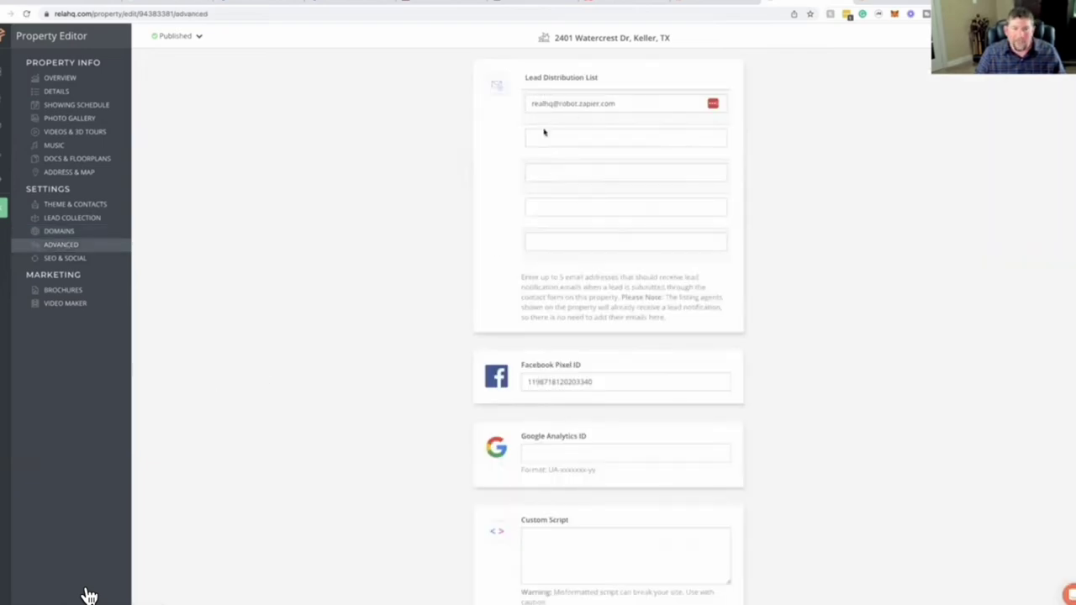
{"action": "left_click_drag", "start_coordinate": [619, 102], "coordinate": [512, 107]}
{"action": "left_click", "coordinate": [580, 138]}
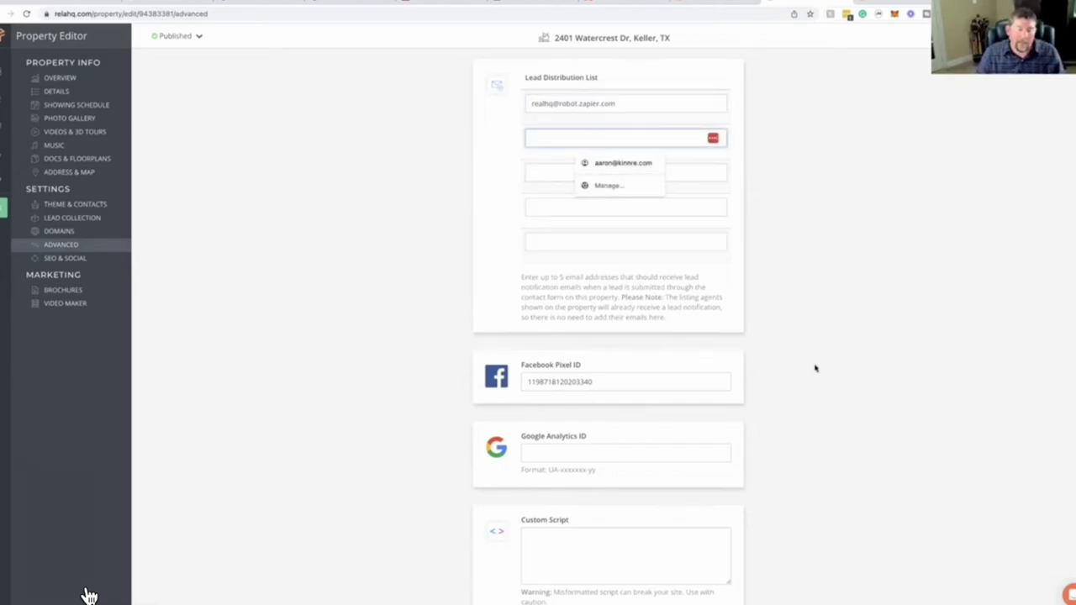
{"action": "scroll", "coordinate": [648, 317], "scroll_direction": "down", "scroll_amount": 1}
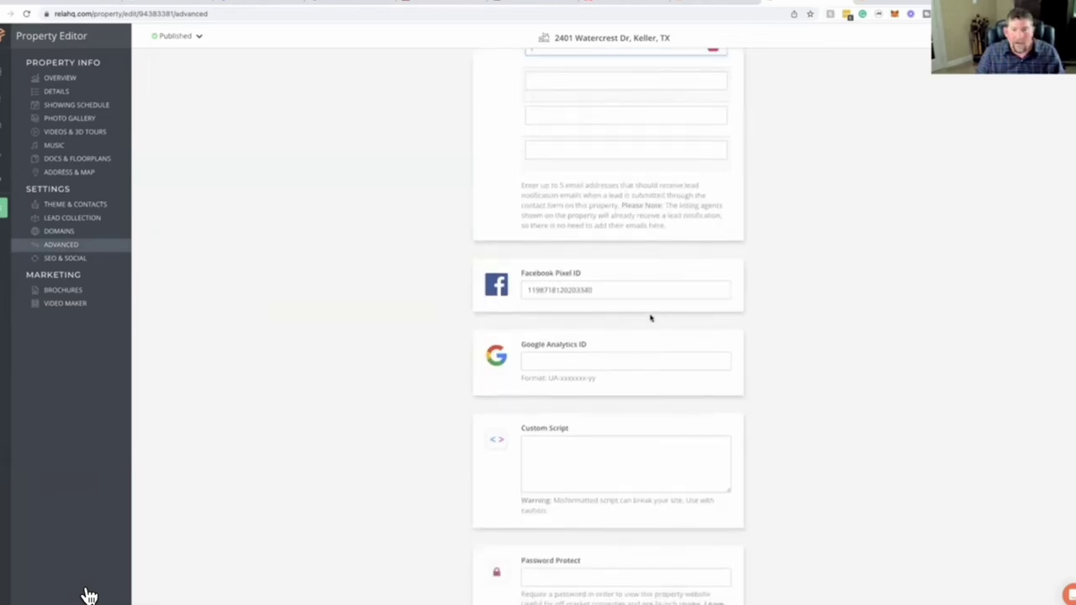
{"action": "double_click", "coordinate": [574, 290]}
{"action": "left_click", "coordinate": [653, 364]}
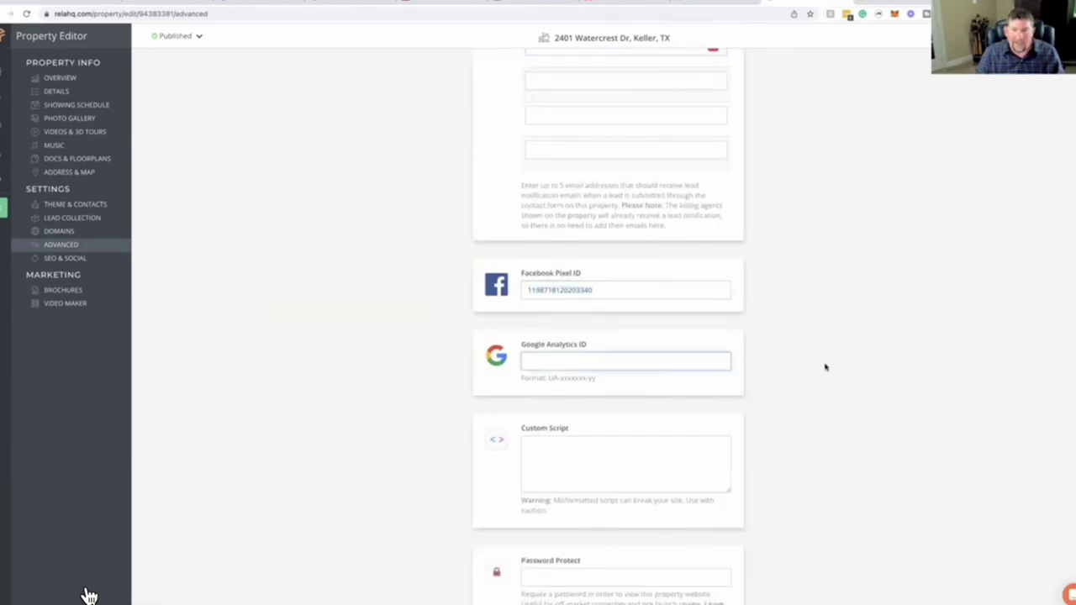
{"action": "scroll", "coordinate": [824, 367], "scroll_direction": "down", "scroll_amount": 1}
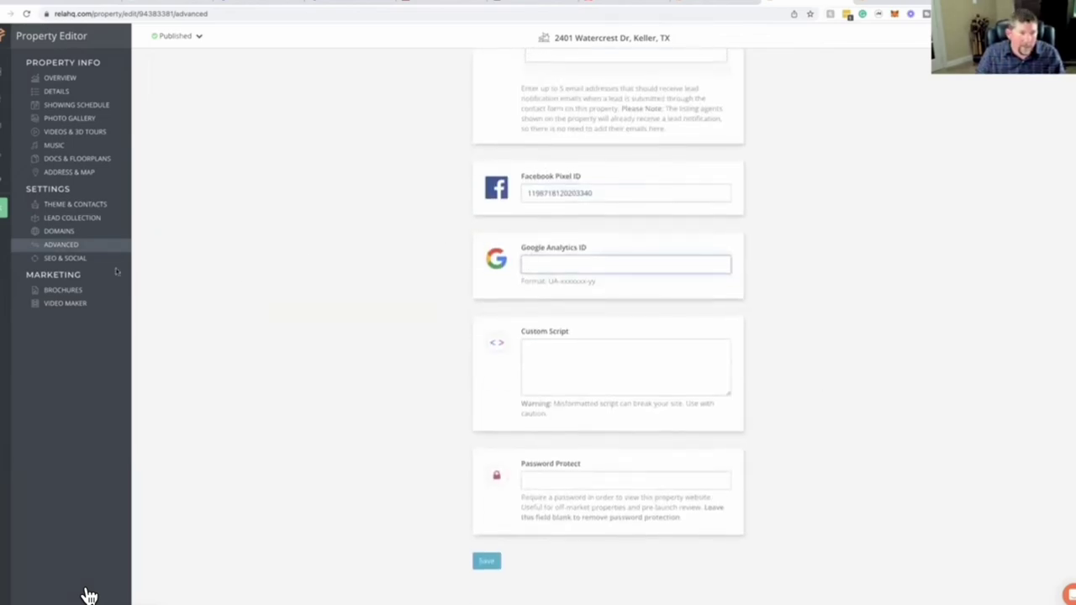
{"action": "left_click", "coordinate": [76, 260]}
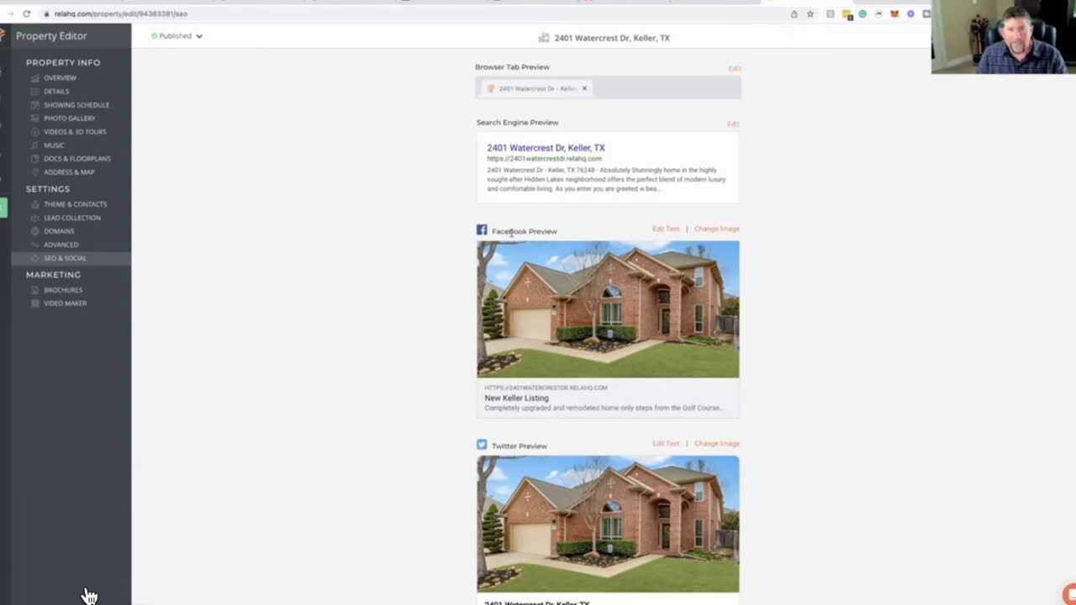
Step: Open the property's overview page with its URLs and sharing options, and go to its brochures
{"action": "left_click", "coordinate": [71, 83]}
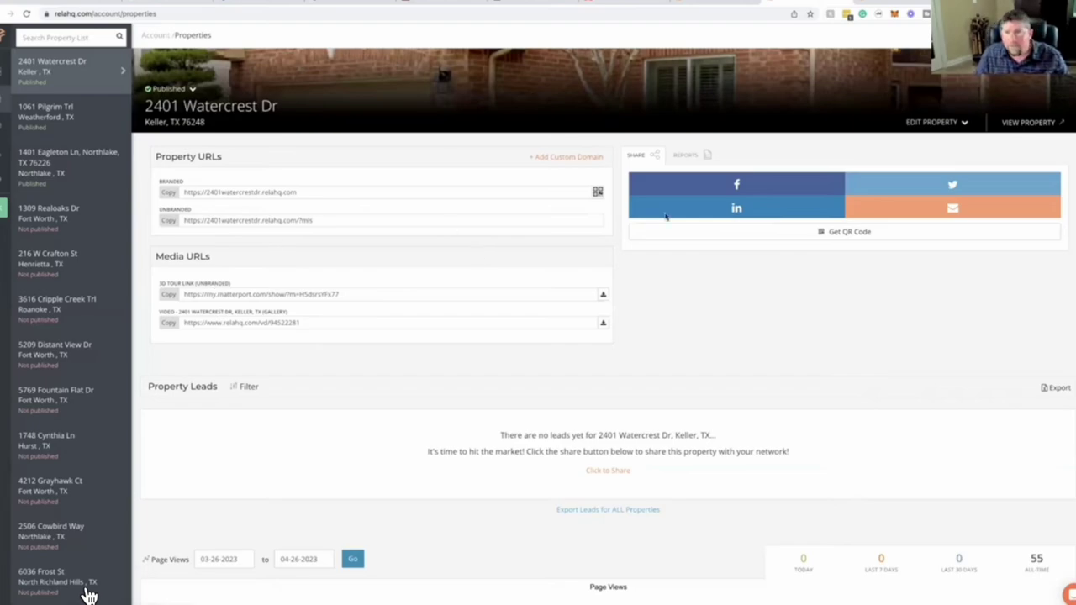
{"action": "left_click", "coordinate": [952, 124]}
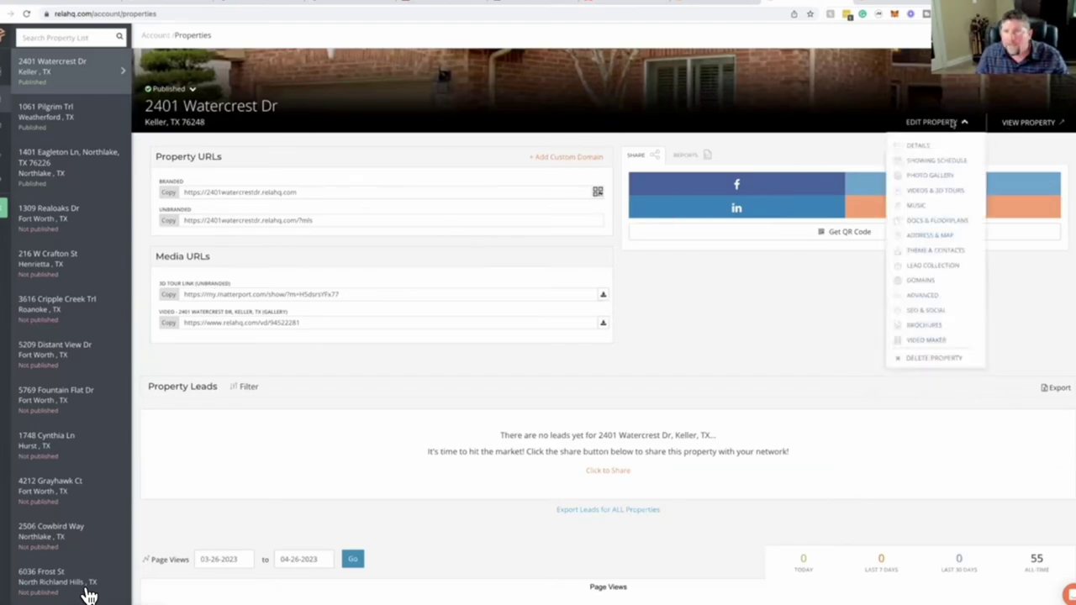
{"action": "left_click", "coordinate": [921, 329]}
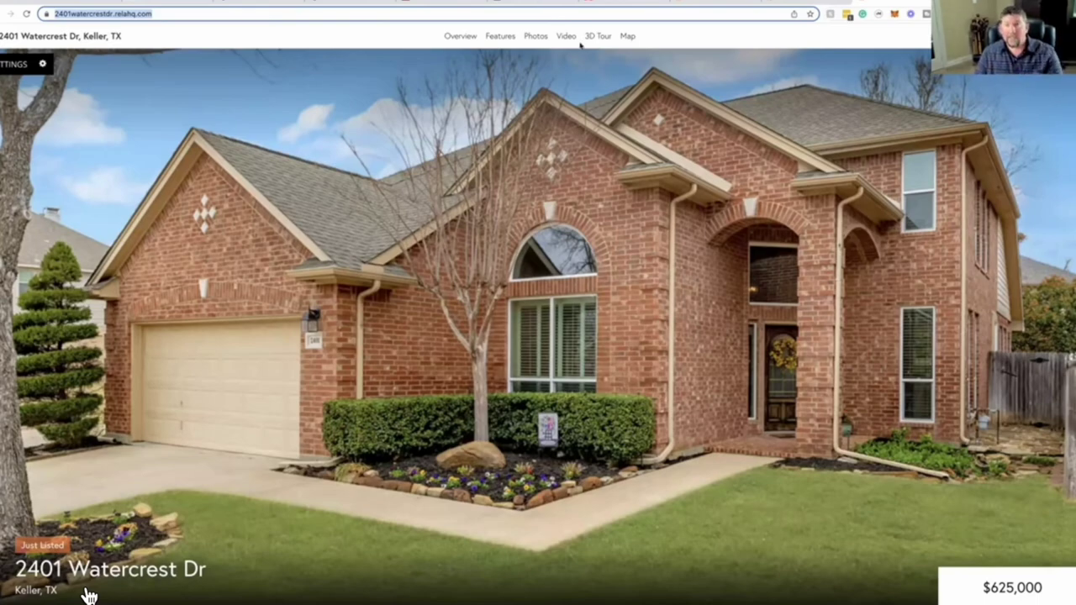
Step: Switch to the dallashouse.net Leads Dashboard, look over the lead filters and select all leads on the page
{"action": "key", "text": "ctrl+w"}
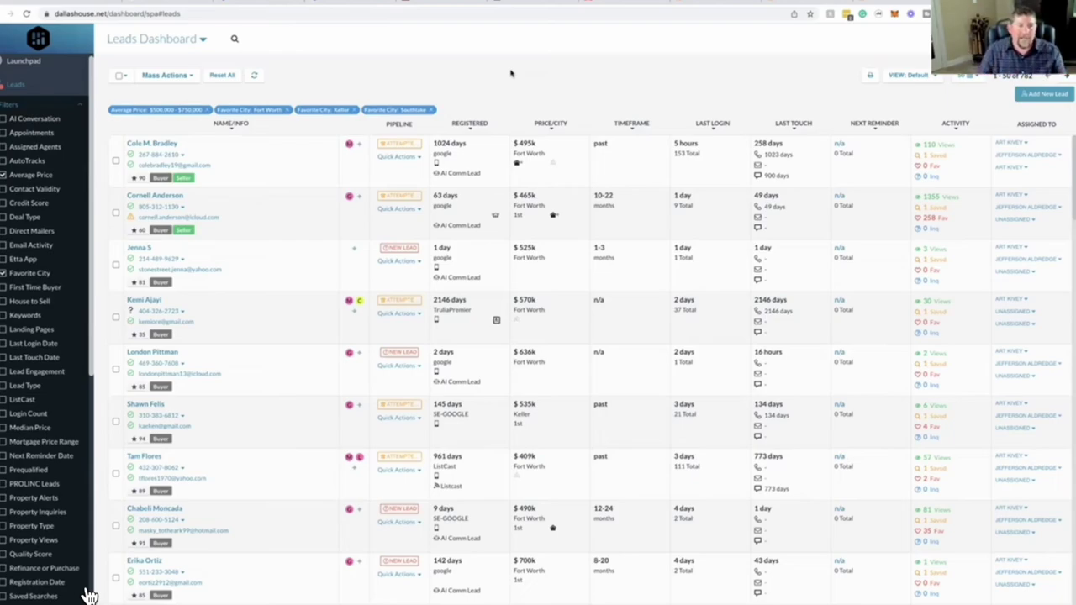
{"action": "scroll", "coordinate": [39, 179], "scroll_direction": "up", "scroll_amount": 1}
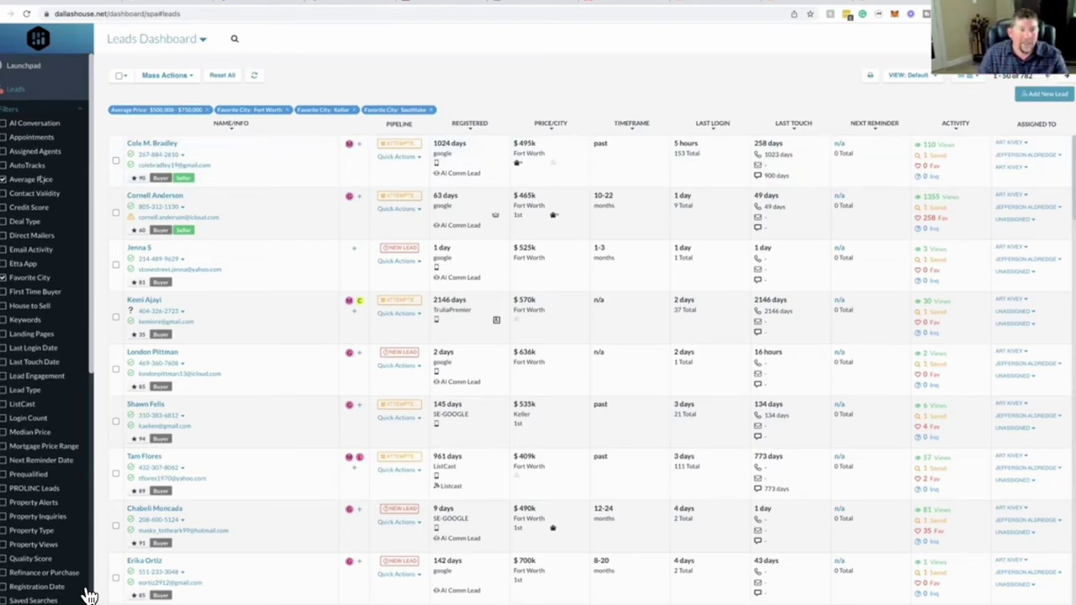
{"action": "scroll", "coordinate": [39, 180], "scroll_direction": "down", "scroll_amount": 5}
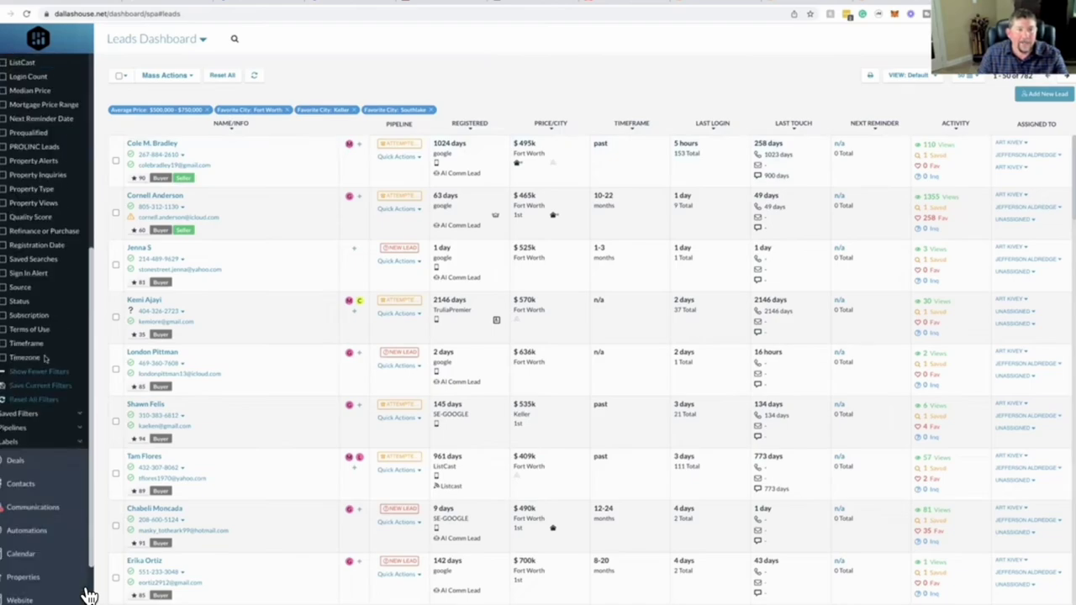
{"action": "scroll", "coordinate": [89, 595], "scroll_direction": "up", "scroll_amount": 5}
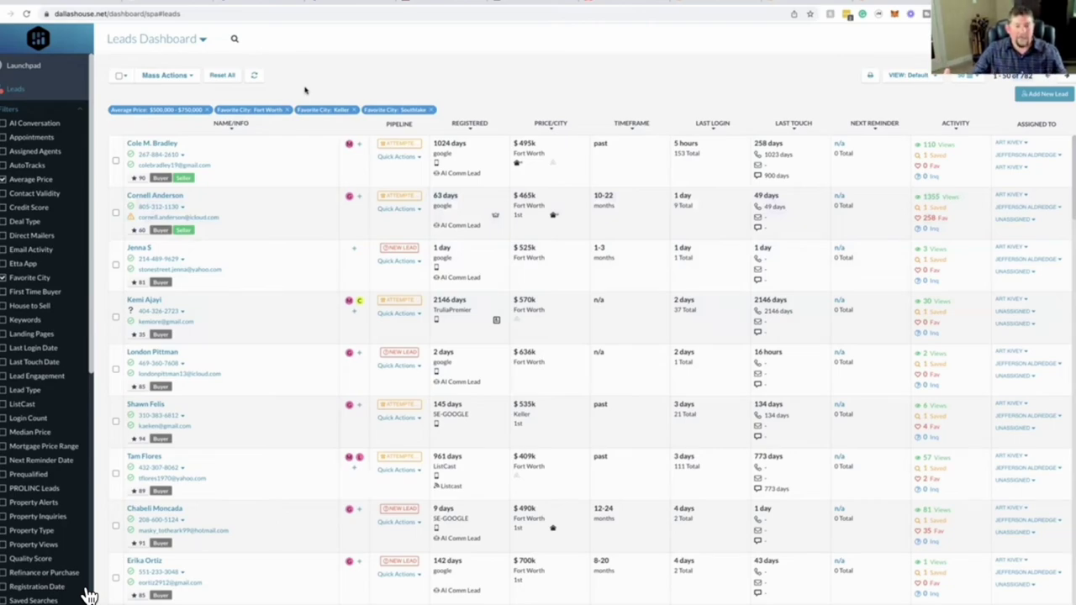
{"action": "left_click", "coordinate": [118, 77]}
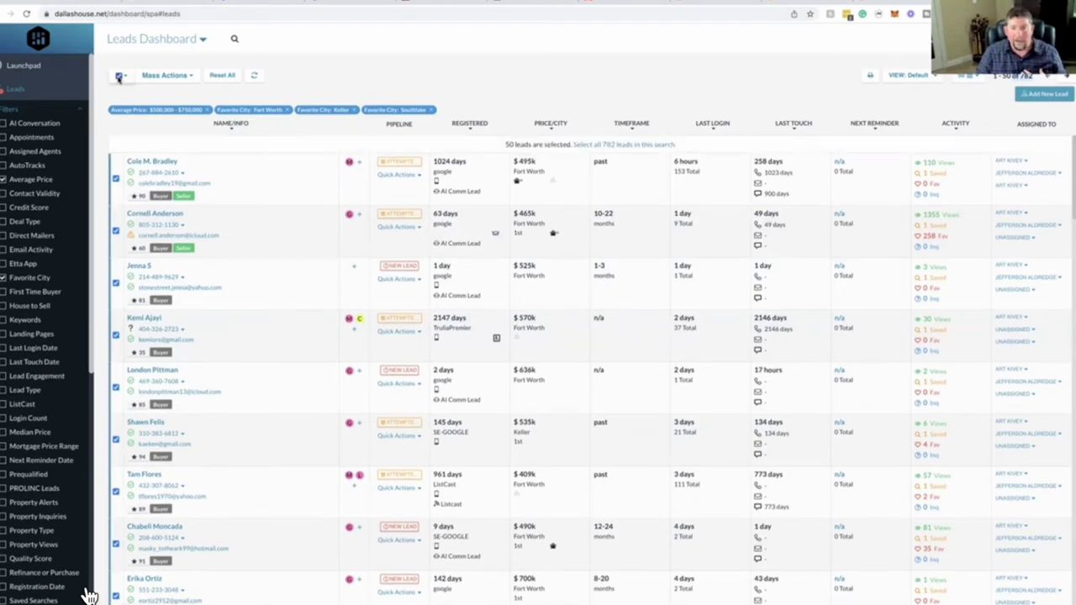